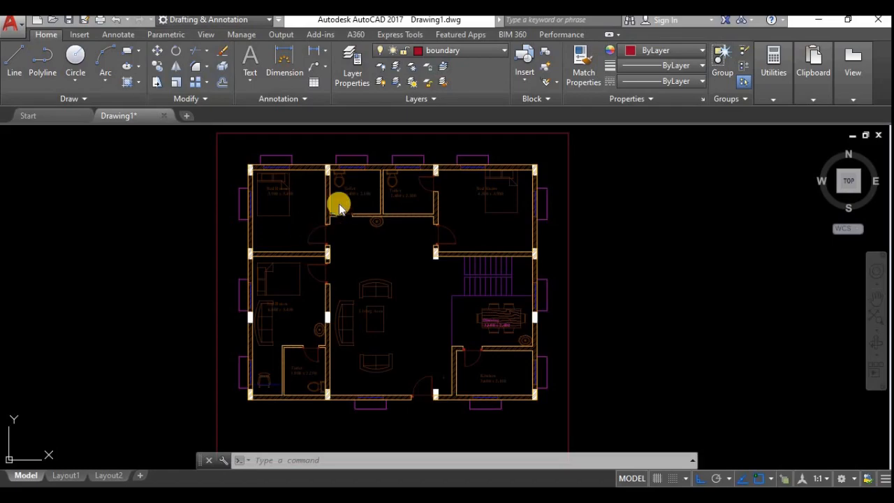
Turn on the centre line layer in the floor plan drawing
{"action": "scroll", "coordinate": [434, 248], "scroll_direction": "down", "scroll_amount": 2}
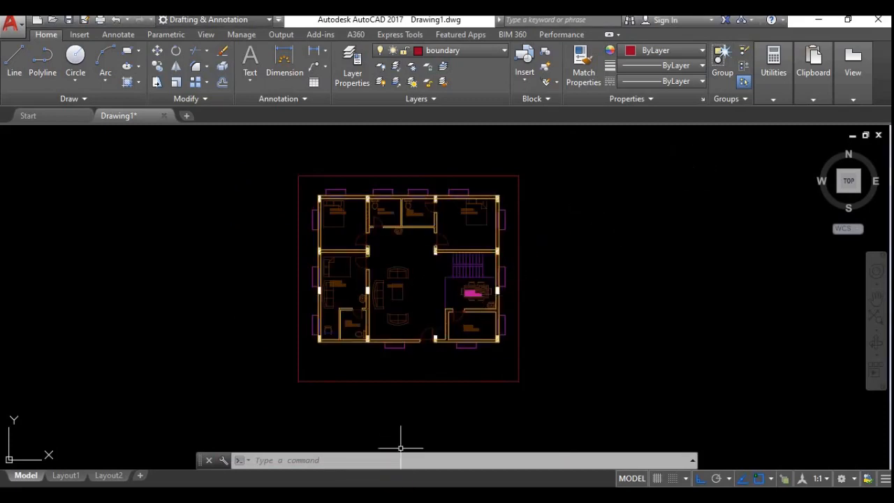
{"action": "scroll", "coordinate": [359, 215], "scroll_direction": "up", "scroll_amount": 2}
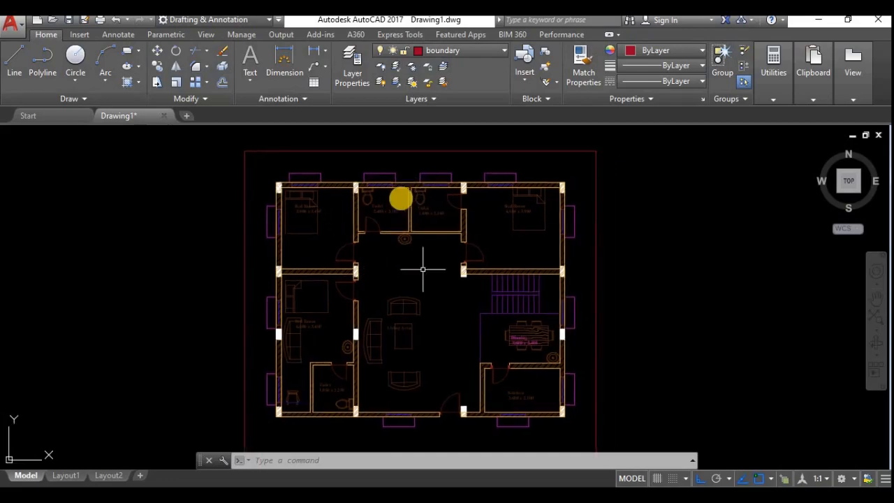
{"action": "scroll", "coordinate": [422, 282], "scroll_direction": "up", "scroll_amount": 3}
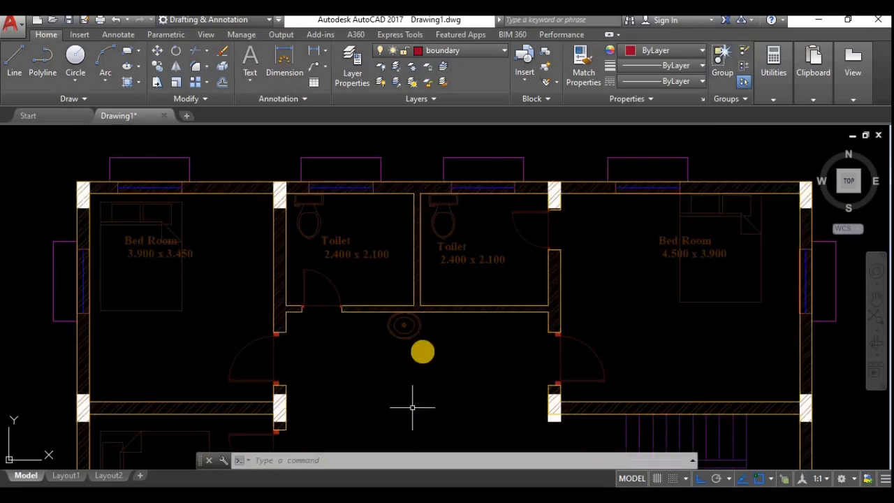
{"action": "middle_click_drag", "start_coordinate": [413, 403], "coordinate": [424, 245]}
{"action": "scroll", "coordinate": [418, 383], "scroll_direction": "down", "scroll_amount": 2}
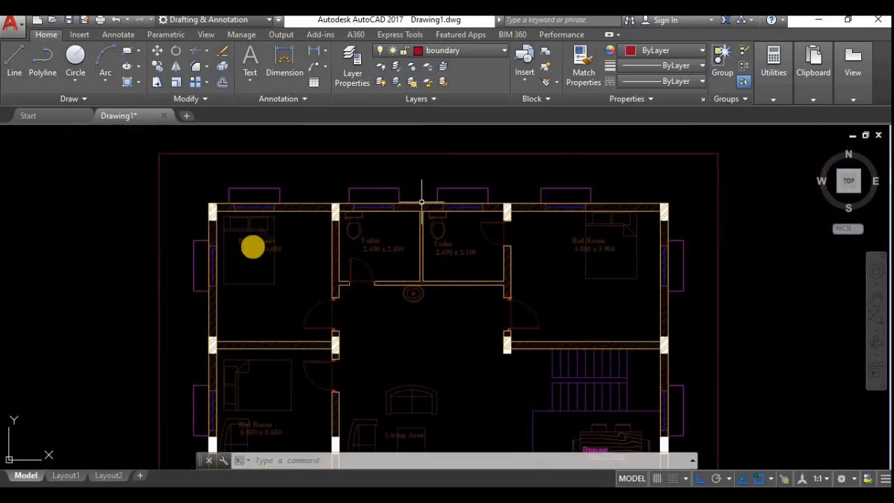
{"action": "left_click", "coordinate": [442, 52]}
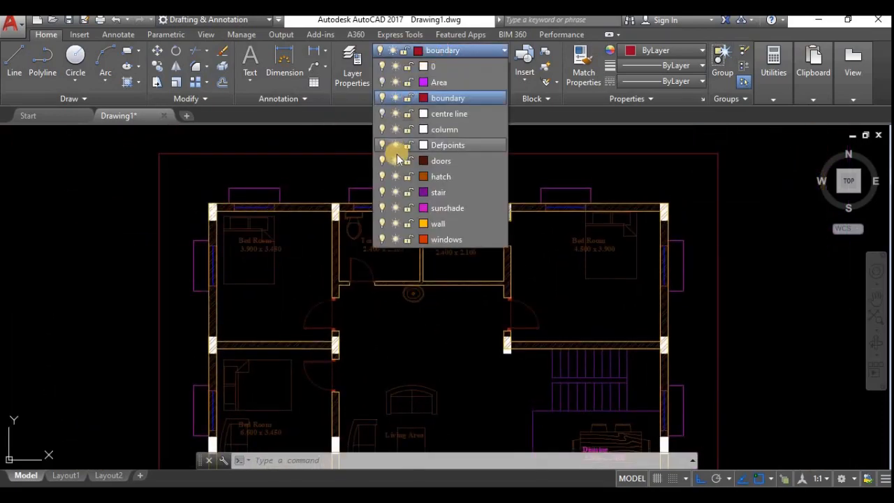
{"action": "left_click", "coordinate": [382, 113]}
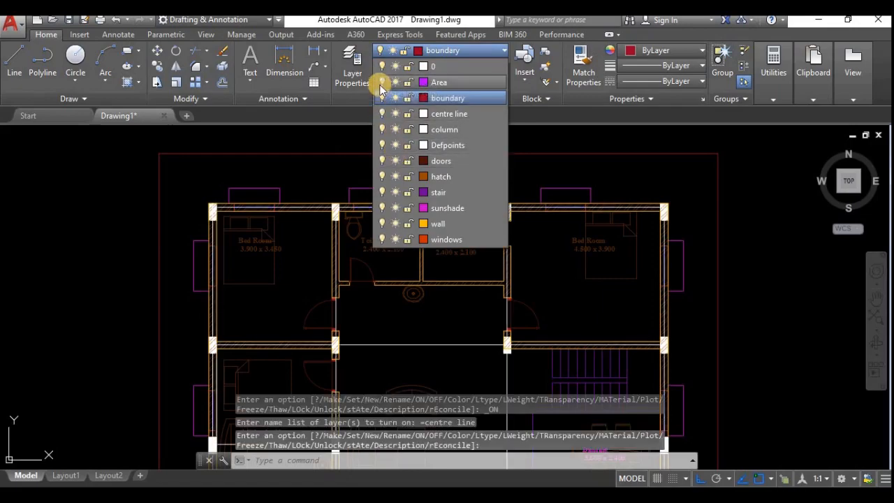
Turn off the hatch layer to hide the furniture, room labels and wall hatching
{"action": "scroll", "coordinate": [365, 273], "scroll_direction": "down", "scroll_amount": 2}
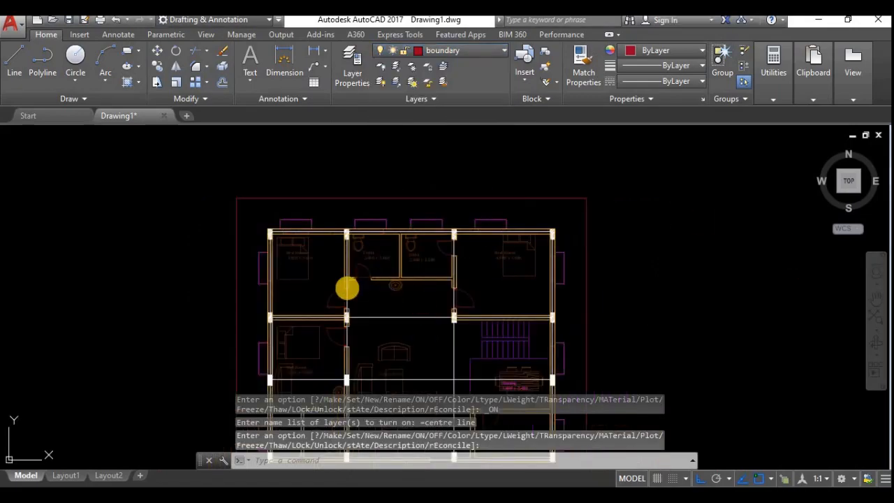
{"action": "middle_click_drag", "start_coordinate": [611, 351], "coordinate": [630, 288]}
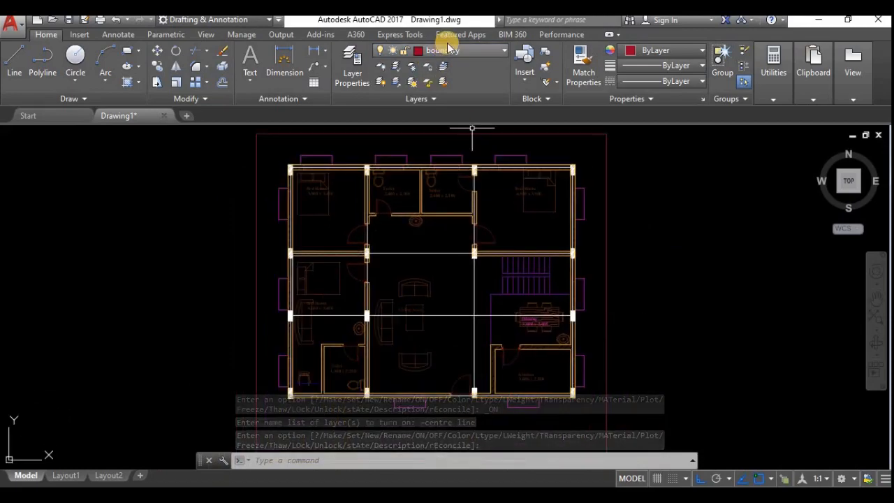
{"action": "left_click", "coordinate": [447, 49]}
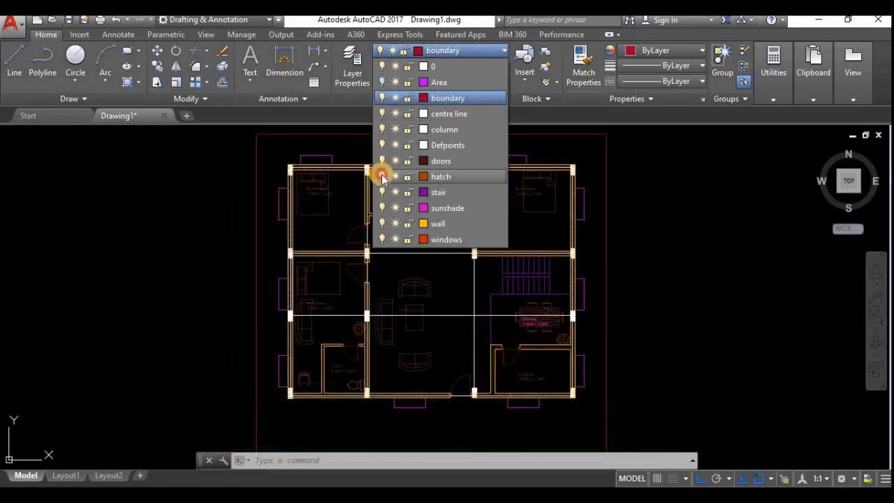
{"action": "left_click", "coordinate": [382, 176]}
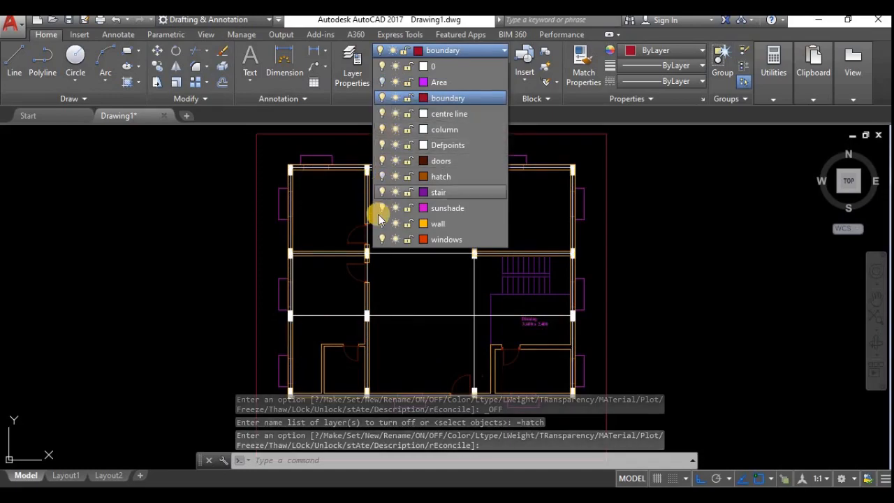
{"action": "left_click", "coordinate": [689, 195]}
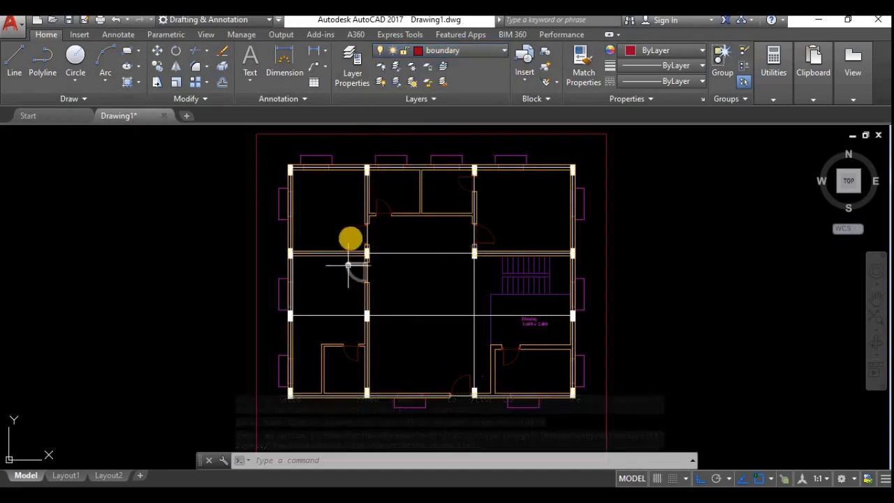
Examine the floor plan's columns, walls and centre line grid as the basis for the structural model
{"action": "scroll", "coordinate": [348, 265], "scroll_direction": "up", "scroll_amount": 2}
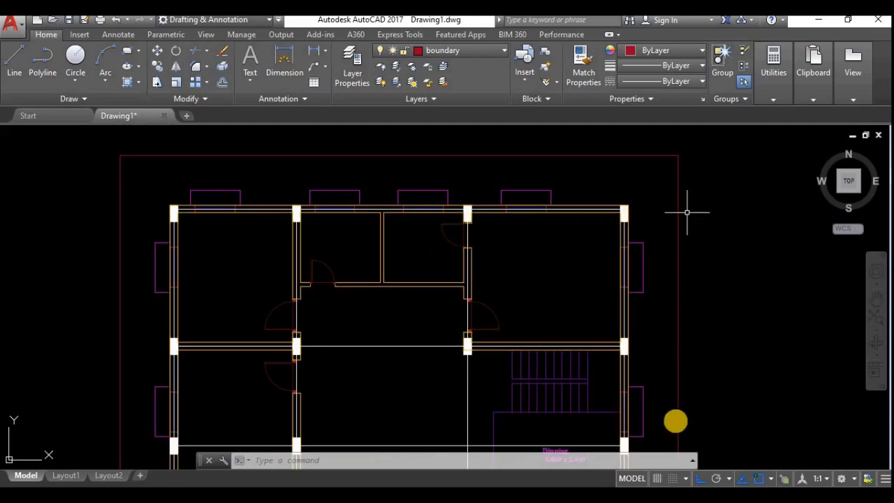
{"action": "middle_click_drag", "start_coordinate": [671, 414], "coordinate": [655, 277]}
{"action": "scroll", "coordinate": [609, 331], "scroll_direction": "down", "scroll_amount": 2}
{"action": "middle_click_drag", "start_coordinate": [563, 326], "coordinate": [594, 367]}
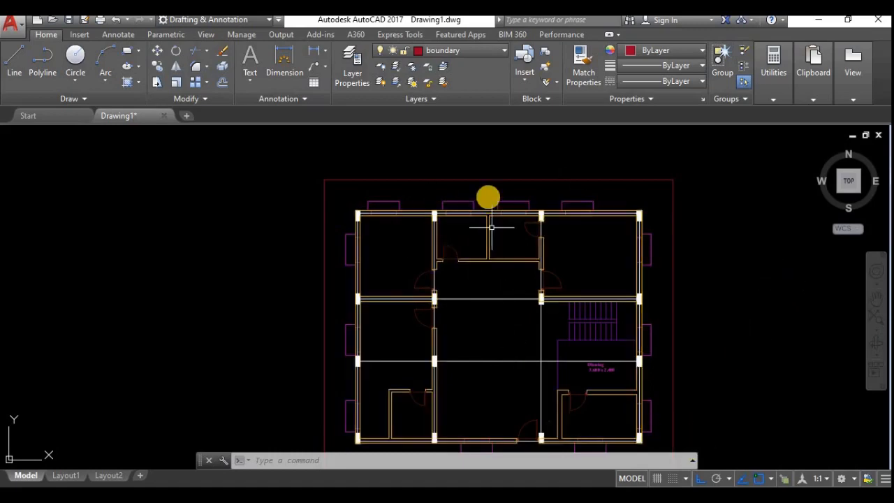
{"action": "scroll", "coordinate": [487, 216], "scroll_direction": "up", "scroll_amount": 1}
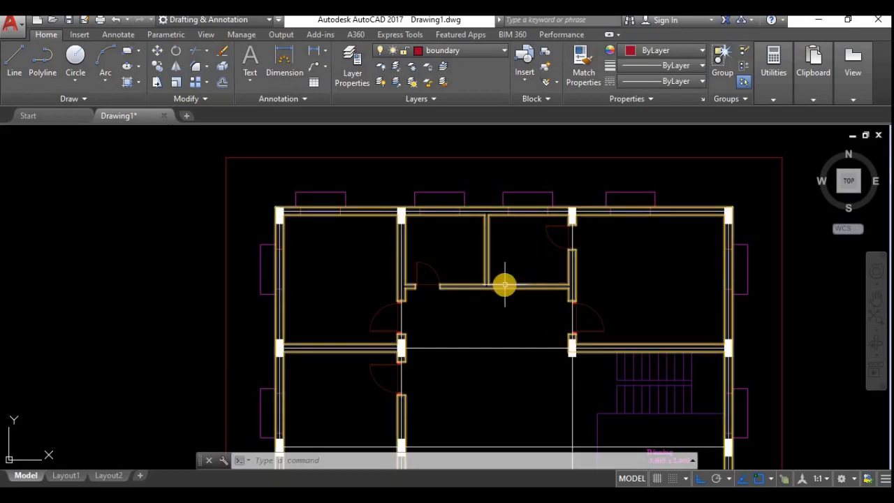
{"action": "mouse_move", "coordinate": [504, 285]}
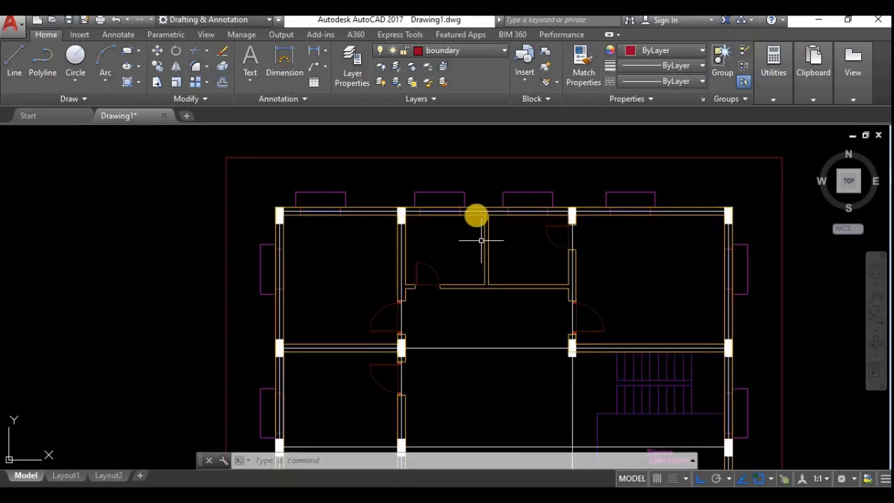
{"action": "scroll", "coordinate": [501, 279], "scroll_direction": "down", "scroll_amount": 5}
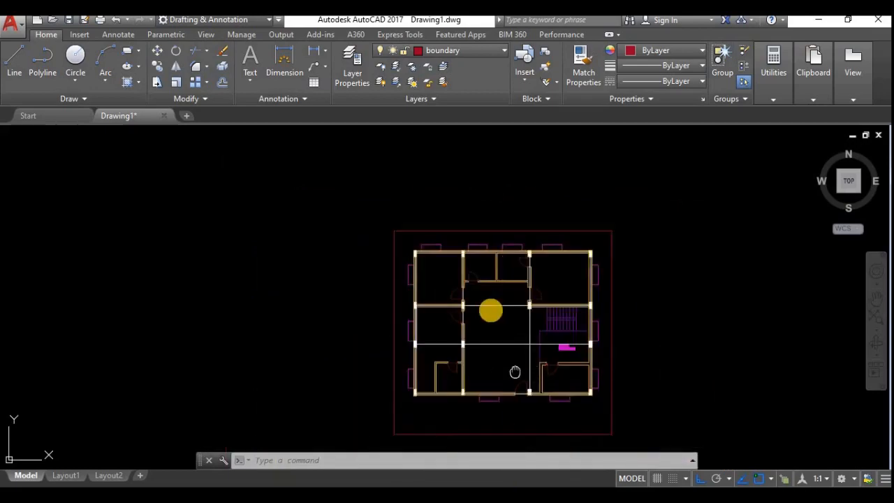
{"action": "middle_click_drag", "start_coordinate": [514, 372], "coordinate": [514, 309]}
{"action": "scroll", "coordinate": [515, 256], "scroll_direction": "up", "scroll_amount": 2}
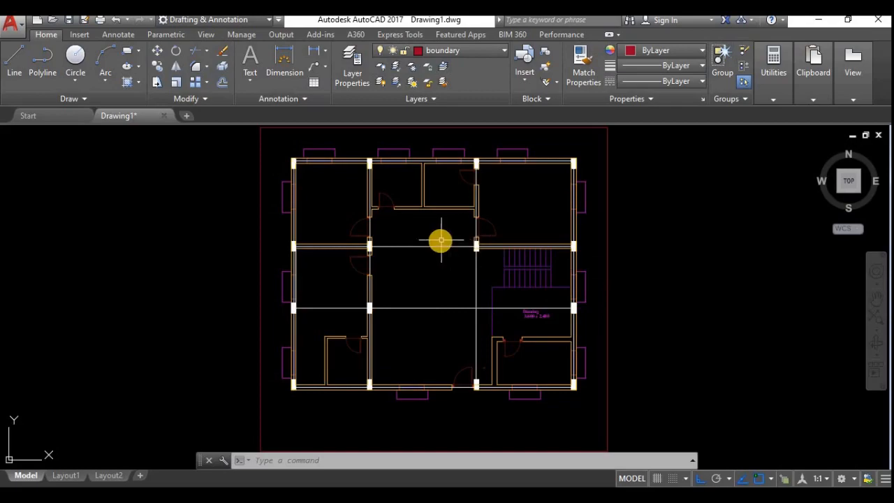
{"action": "scroll", "coordinate": [443, 241], "scroll_direction": "up", "scroll_amount": 2}
{"action": "scroll", "coordinate": [443, 285], "scroll_direction": "down", "scroll_amount": 2}
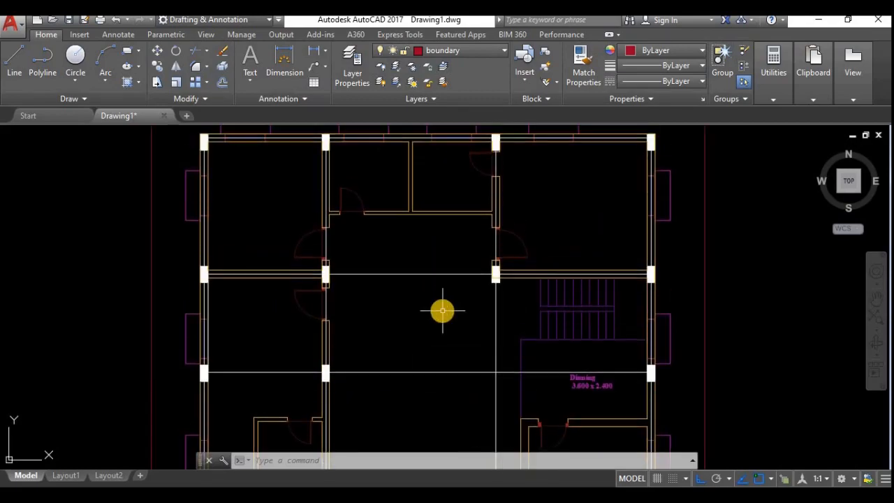
{"action": "middle_click_drag", "start_coordinate": [438, 324], "coordinate": [440, 313]}
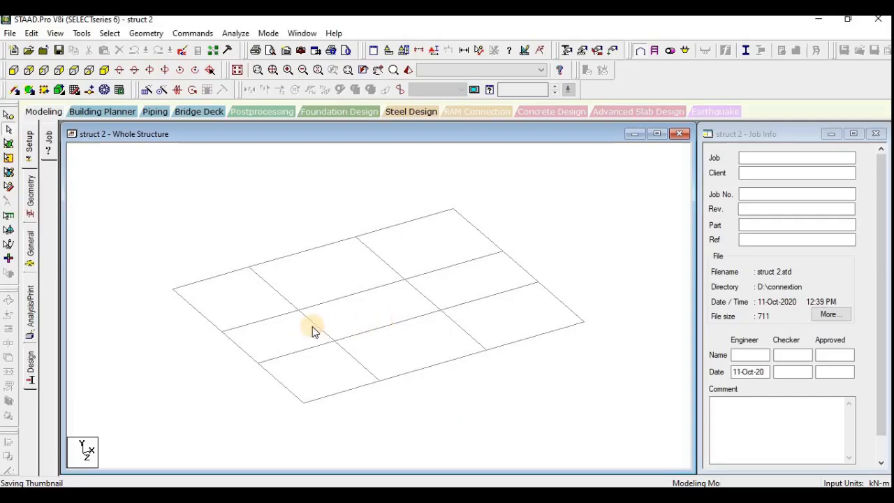
Switch to STAAD.Pro and select the middle beam along the rear edge of the grid model
{"action": "left_click", "coordinate": [314, 327]}
{"action": "left_click", "coordinate": [339, 280]}
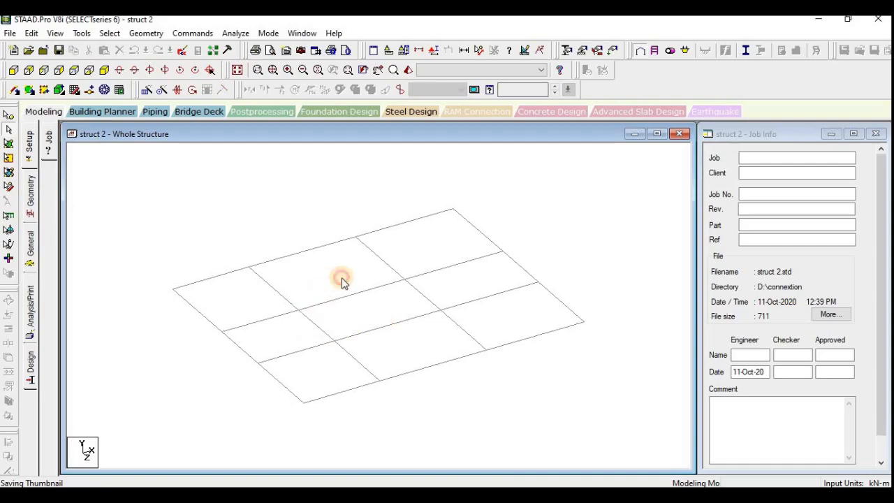
{"action": "left_click", "coordinate": [300, 255]}
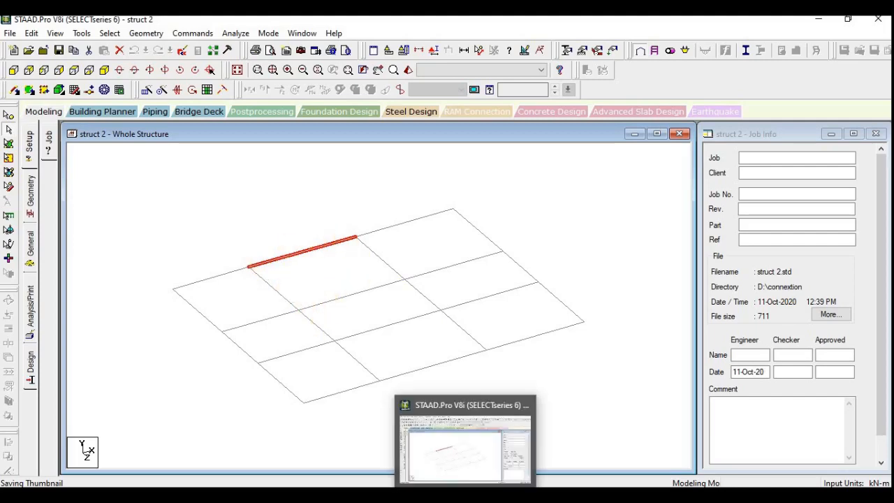
Switch to AutoCAD and add a horizontal linear dimension between the centres of the two interior columns below the toilets
{"action": "left_click", "coordinate": [452, 494]}
{"action": "scroll", "coordinate": [371, 216], "scroll_direction": "up", "scroll_amount": 3}
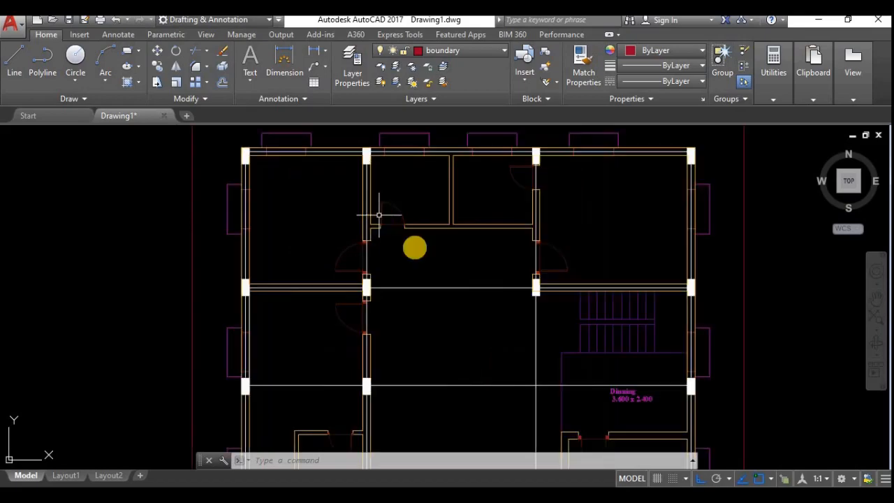
{"action": "middle_click_drag", "start_coordinate": [460, 278], "coordinate": [453, 305]}
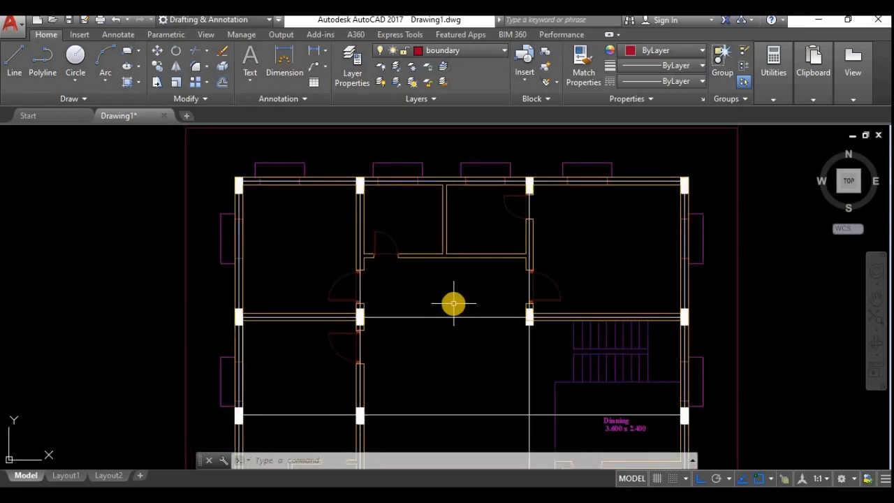
{"action": "type", "text": "li"}
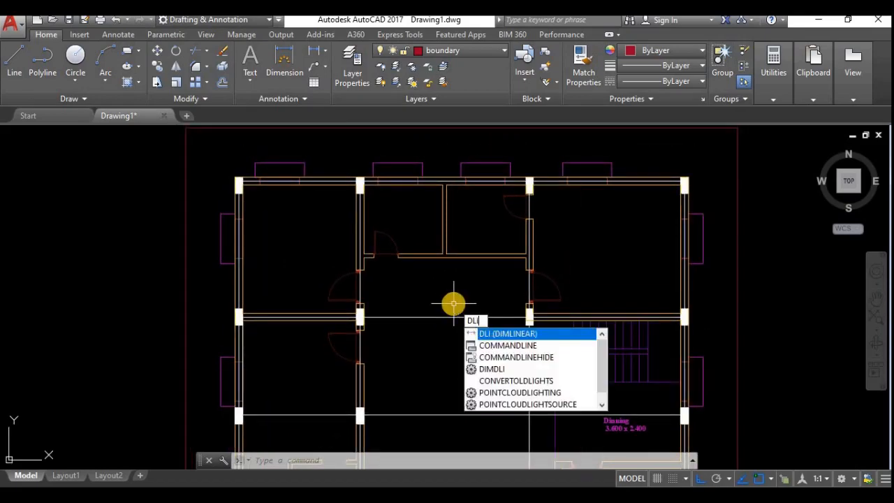
{"action": "key", "text": "Return"}
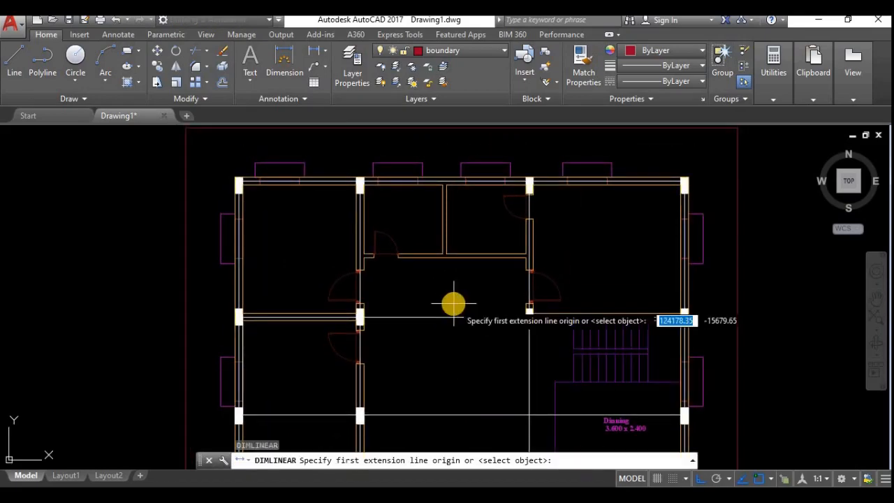
{"action": "left_click", "coordinate": [359, 316]}
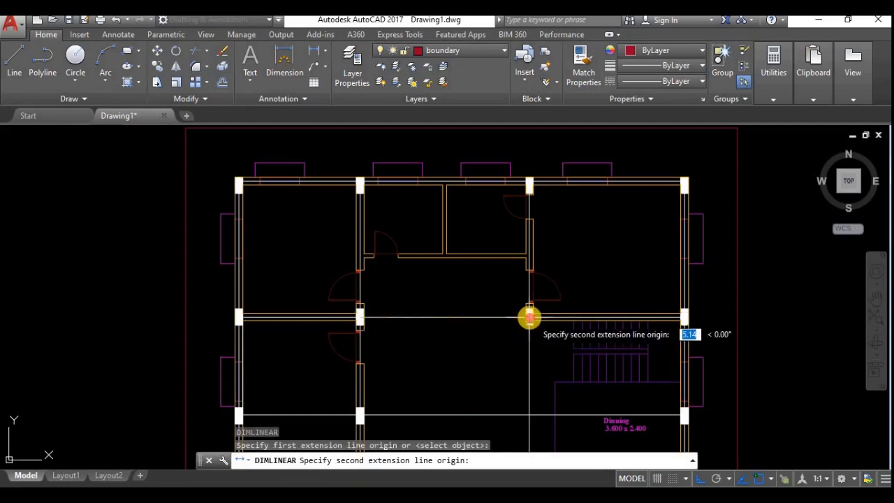
{"action": "left_click", "coordinate": [528, 315]}
{"action": "left_click", "coordinate": [444, 331]}
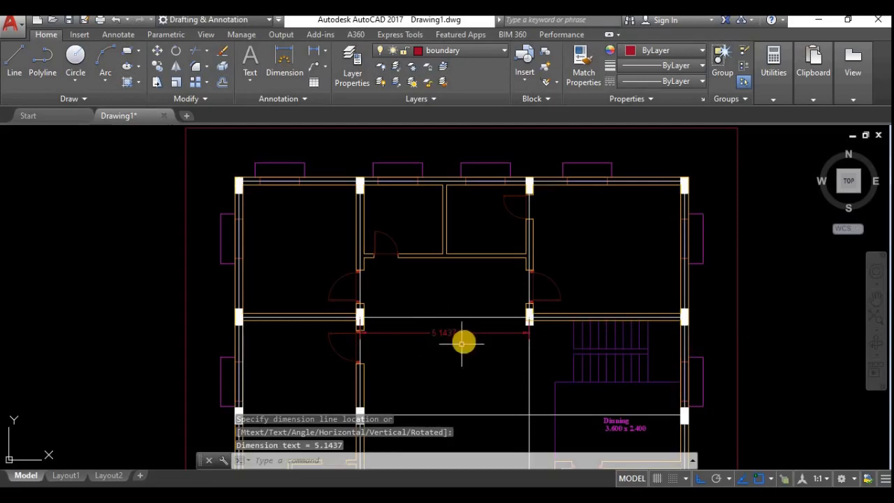
{"action": "scroll", "coordinate": [463, 341], "scroll_direction": "up", "scroll_amount": 2}
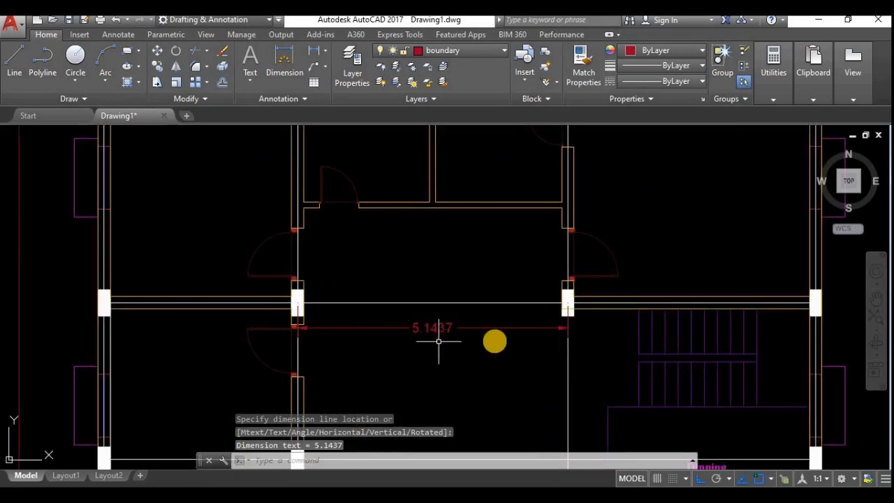
{"action": "scroll", "coordinate": [495, 341], "scroll_direction": "down", "scroll_amount": 2}
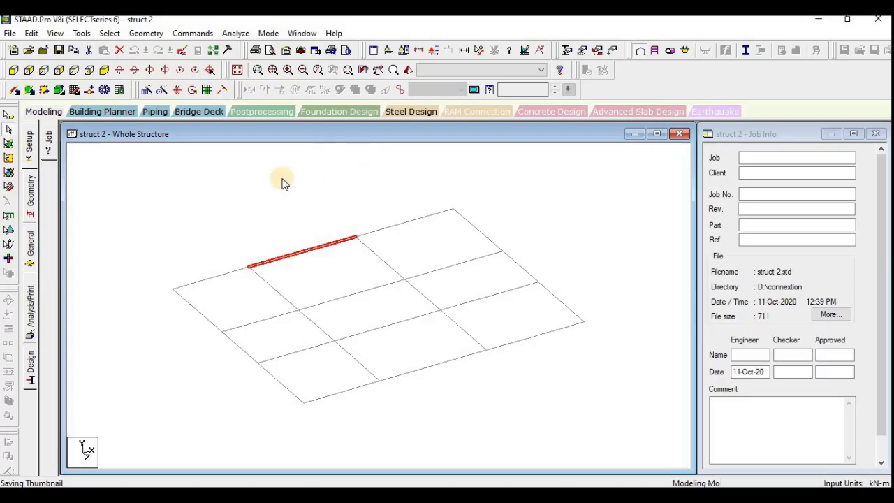
Switch to STAAD.Pro, clear the beam selection and measure the node-to-node distance of the rear edge's middle beam
{"action": "left_click", "coordinate": [377, 170]}
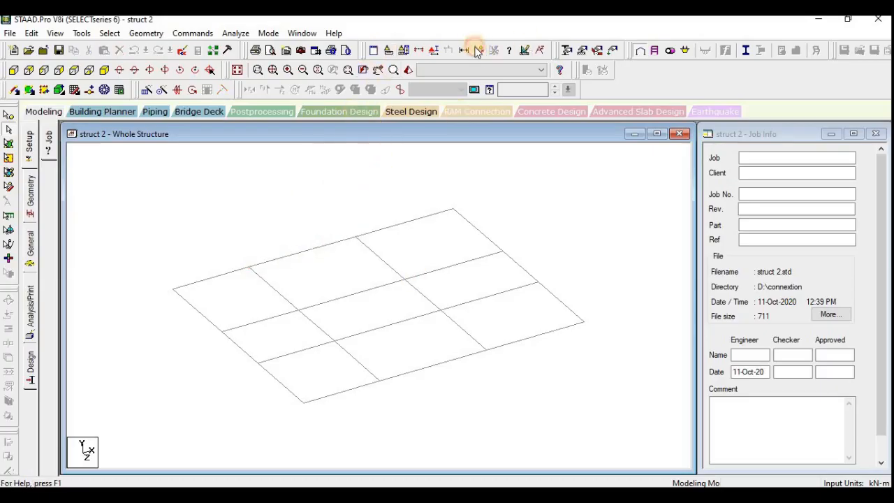
{"action": "left_click", "coordinate": [479, 50]}
{"action": "left_click", "coordinate": [251, 267]}
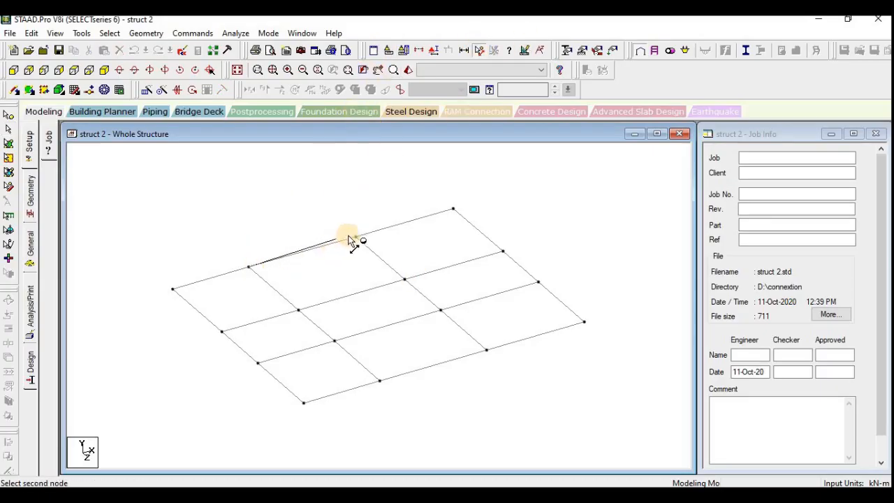
{"action": "left_click", "coordinate": [355, 238]}
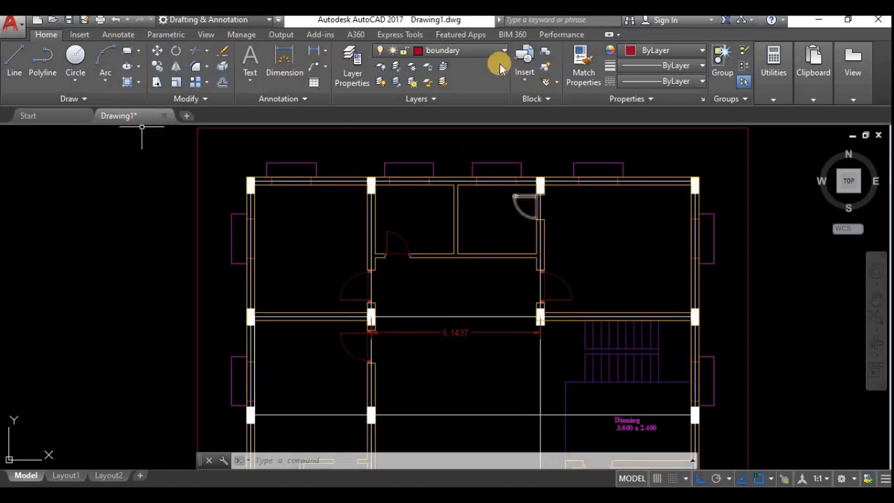
Switch to AutoCAD and add a vertical linear dimension between the left interior column below the toilets and the column on the upper wall
{"action": "key", "text": "Return"}
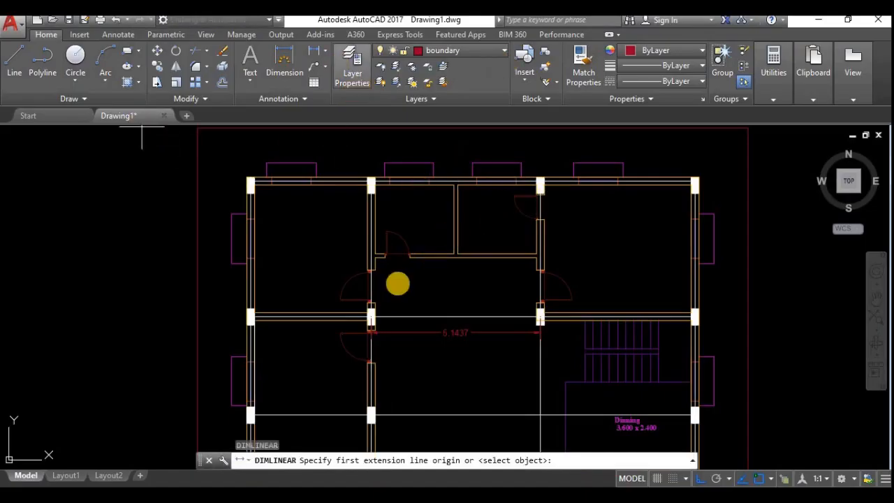
{"action": "scroll", "coordinate": [364, 318], "scroll_direction": "up", "scroll_amount": 6}
{"action": "left_click", "coordinate": [355, 325]}
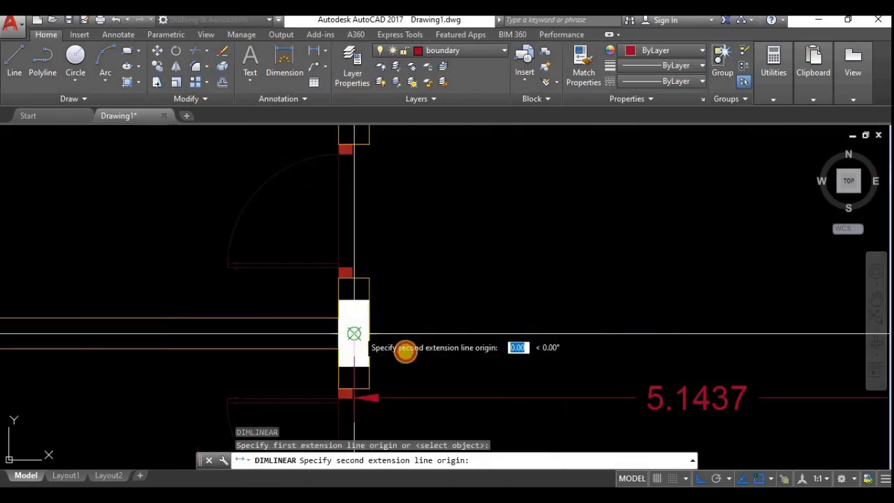
{"action": "scroll", "coordinate": [409, 349], "scroll_direction": "down", "scroll_amount": 6}
{"action": "scroll", "coordinate": [412, 219], "scroll_direction": "up", "scroll_amount": 4}
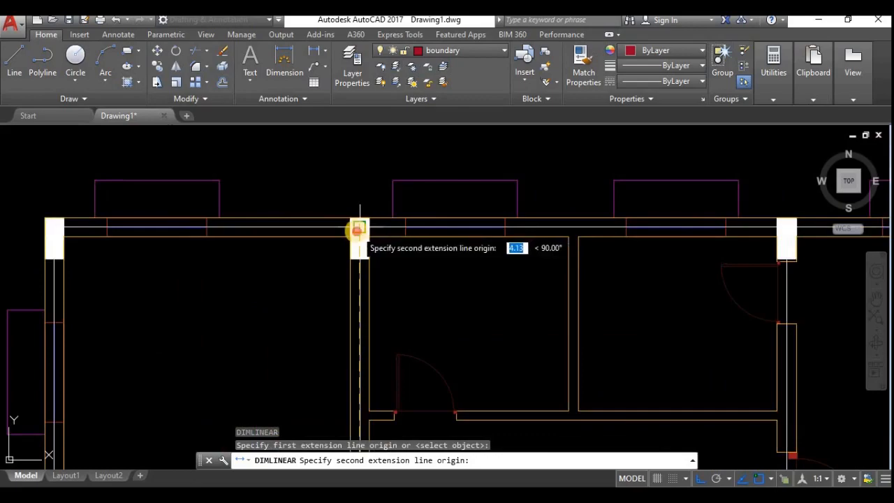
{"action": "left_click", "coordinate": [356, 232]}
{"action": "scroll", "coordinate": [403, 207], "scroll_direction": "down", "scroll_amount": 4}
{"action": "left_click", "coordinate": [351, 244]}
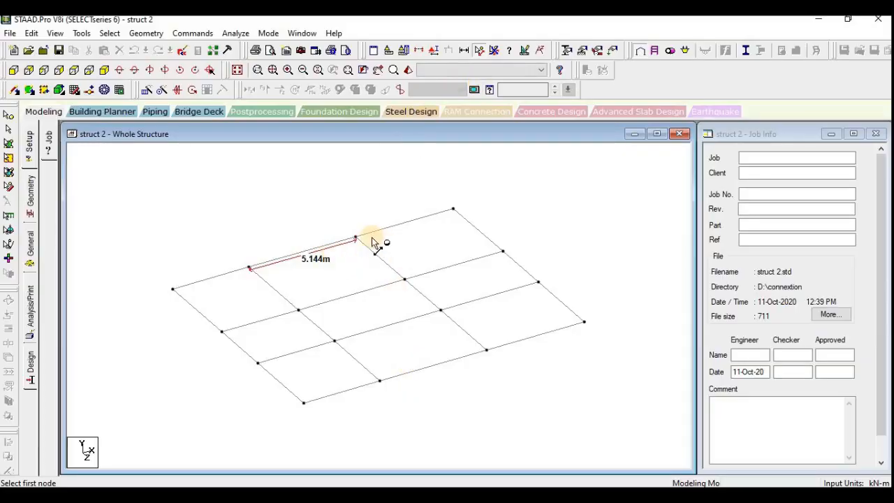
Switch to STAAD.Pro, measure the node-to-node distance along the rear middle bay's cross beam, and remove all distance displays
{"action": "left_click", "coordinate": [355, 239]}
{"action": "left_click", "coordinate": [403, 279]}
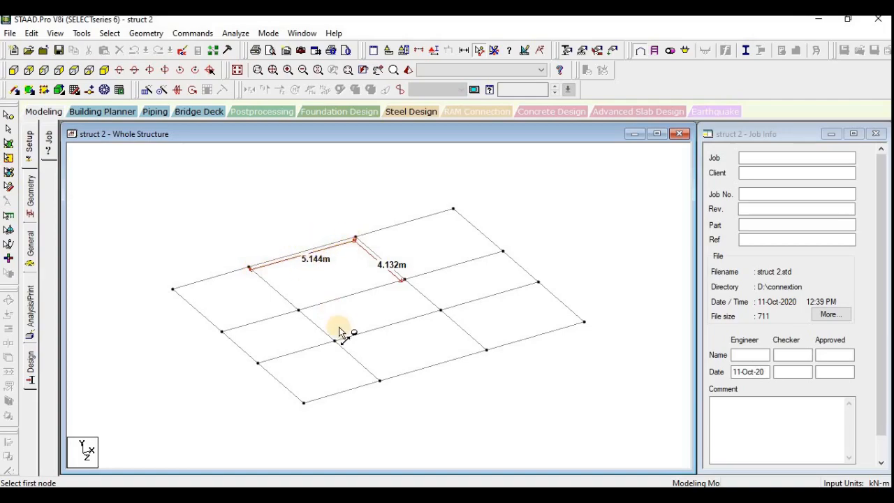
{"action": "left_click", "coordinate": [9, 130]}
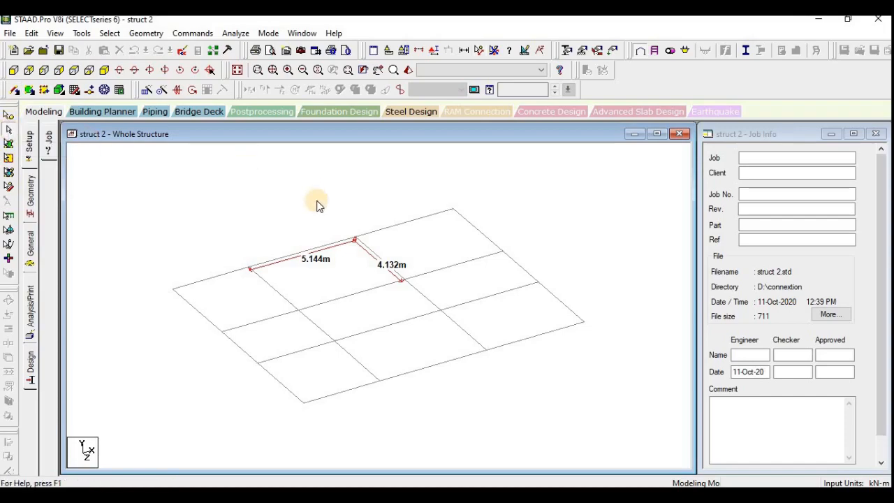
{"action": "left_click", "coordinate": [495, 51]}
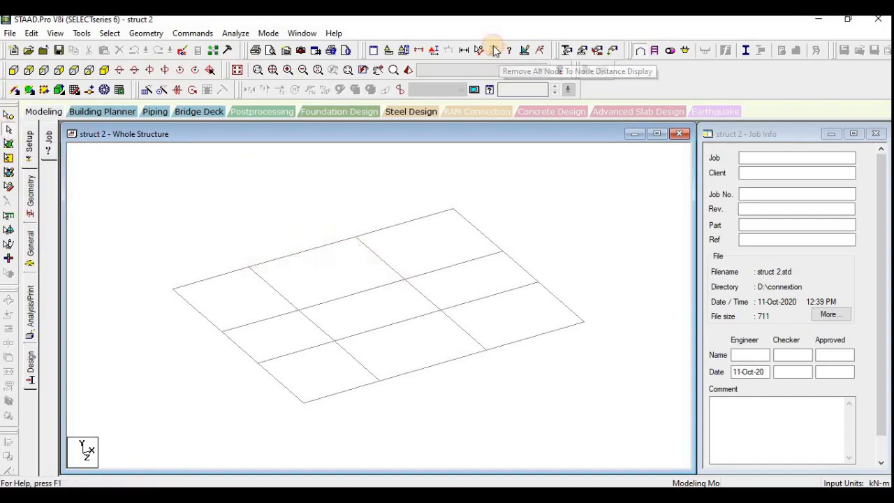
Select the rear edge's middle beam together with the parallel beam on the opposite side of the same bay
{"action": "left_click", "coordinate": [319, 250]}
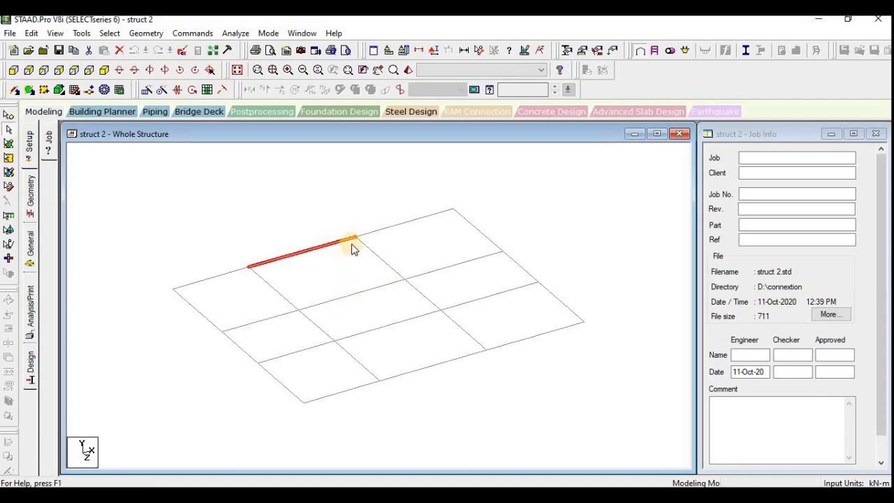
{"action": "left_click", "coordinate": [356, 300]}
{"action": "left_click", "coordinate": [357, 297]}
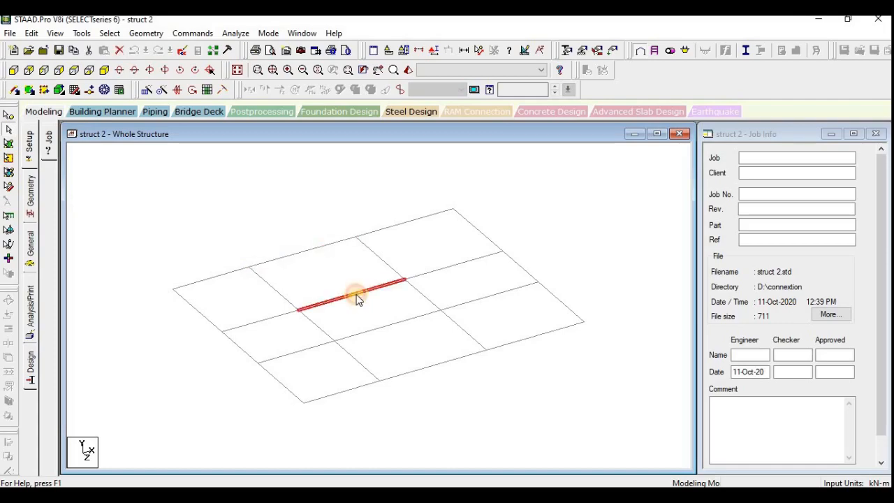
{"action": "left_click", "coordinate": [314, 253]}
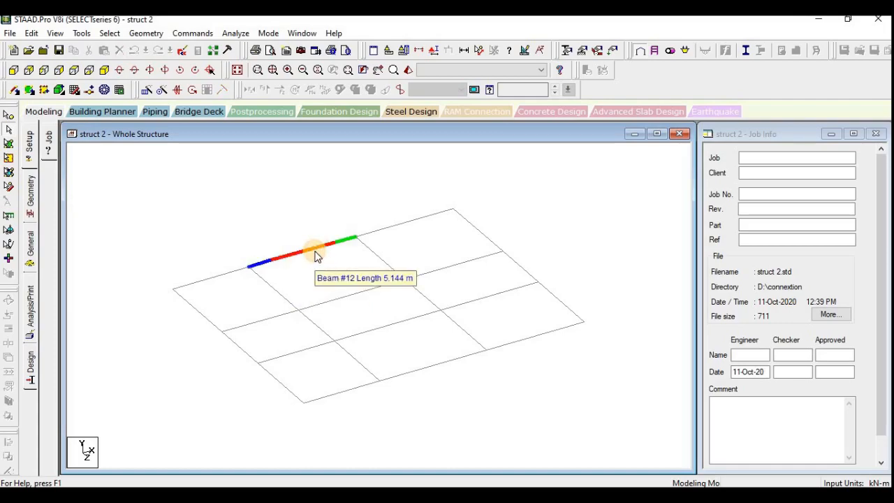
{"action": "left_click", "coordinate": [315, 254]}
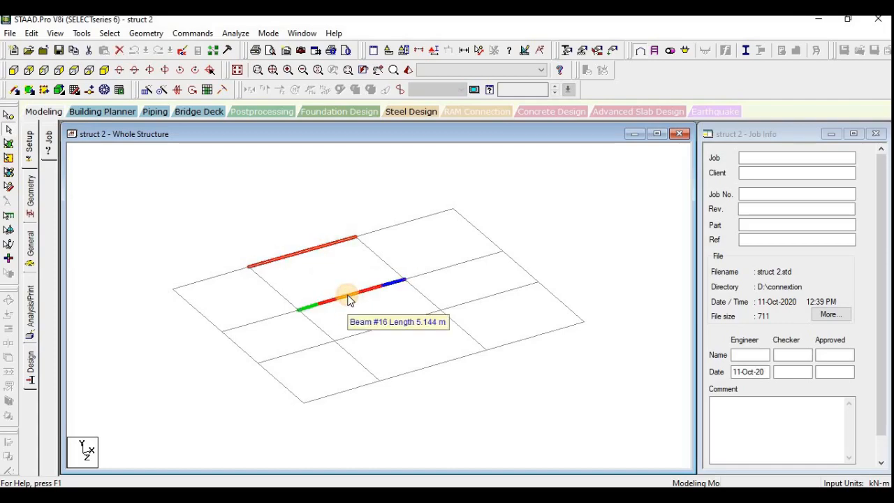
Insert a mid-point node in both selected beams of the rear middle bay
{"action": "right_click", "coordinate": [349, 299]}
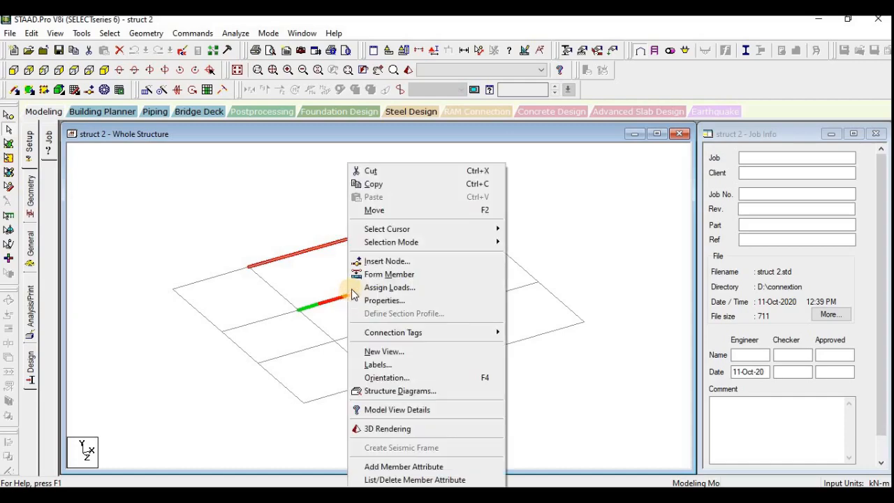
{"action": "left_click", "coordinate": [378, 262]}
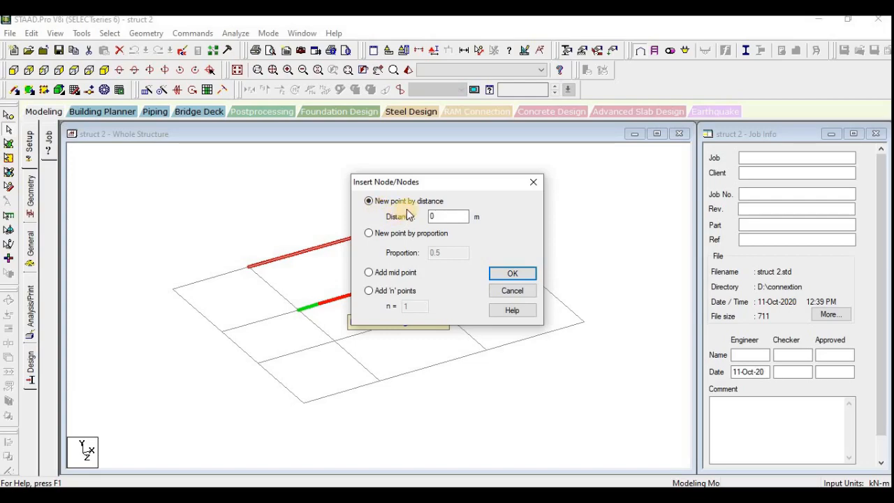
{"action": "left_click", "coordinate": [370, 233]}
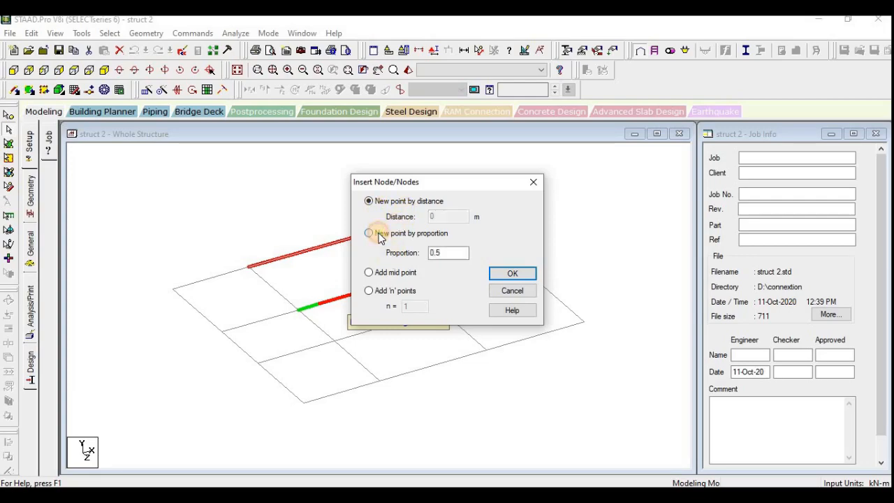
{"action": "left_click", "coordinate": [370, 273]}
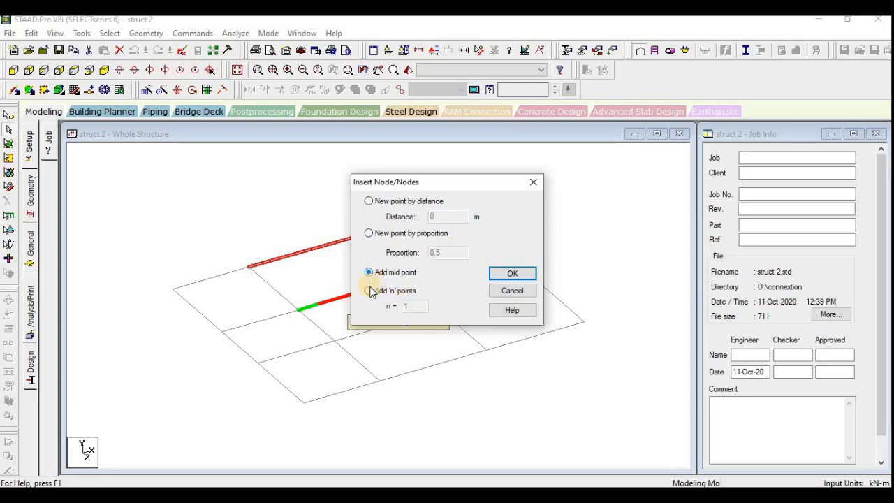
{"action": "left_click", "coordinate": [369, 290]}
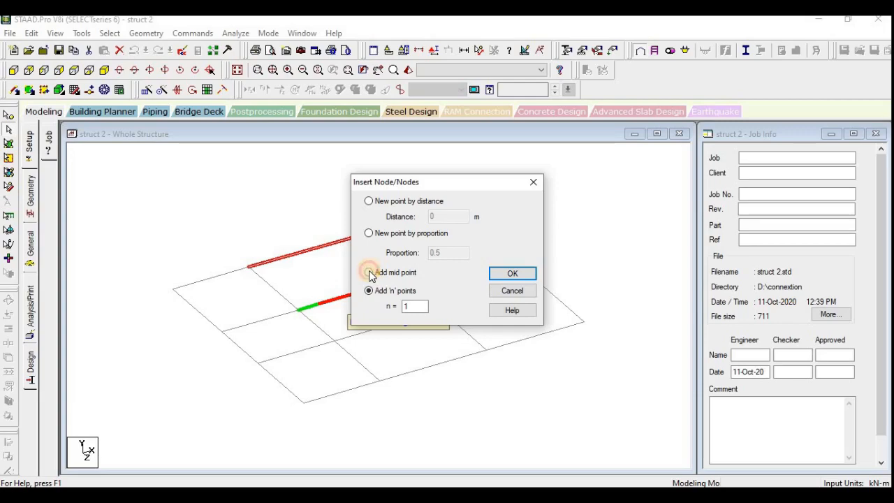
{"action": "left_click", "coordinate": [369, 272]}
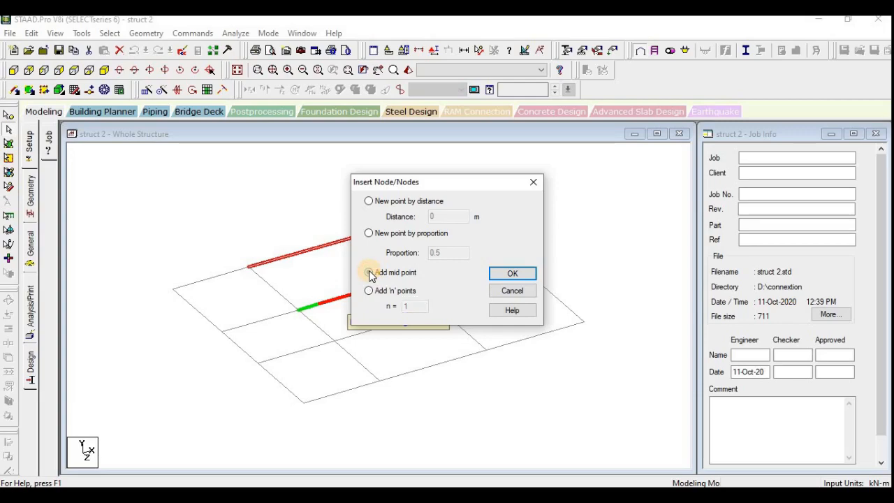
{"action": "left_click", "coordinate": [509, 274]}
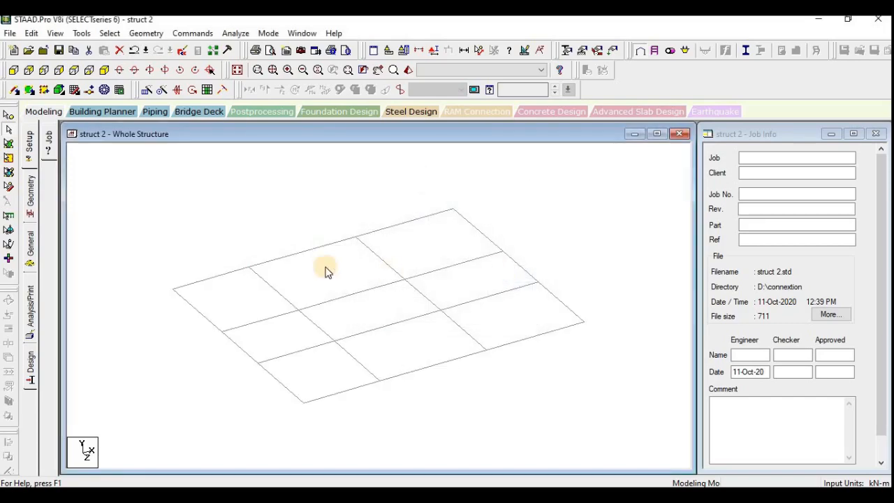
Add a beam joining the two mid-point nodes across the rear middle bay
{"action": "left_click", "coordinate": [31, 194]}
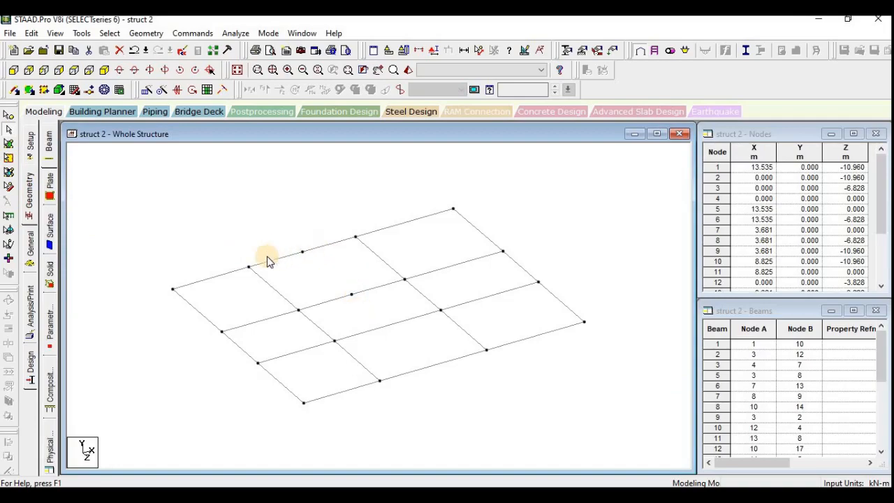
{"action": "left_click", "coordinate": [14, 92]}
{"action": "mouse_move", "coordinate": [303, 252]}
{"action": "left_mouse_down"}
{"action": "mouse_move", "coordinate": [362, 295]}
{"action": "mouse_move", "coordinate": [350, 297]}
{"action": "left_mouse_up"}
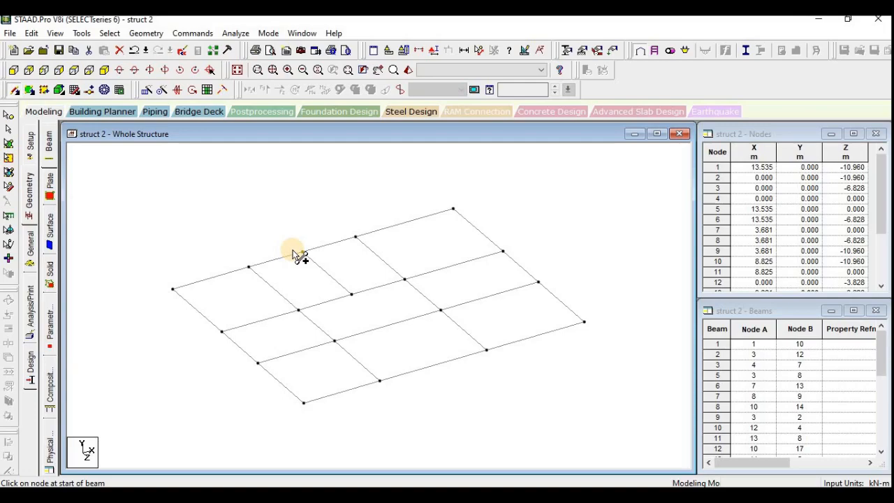
{"action": "left_click", "coordinate": [293, 252]}
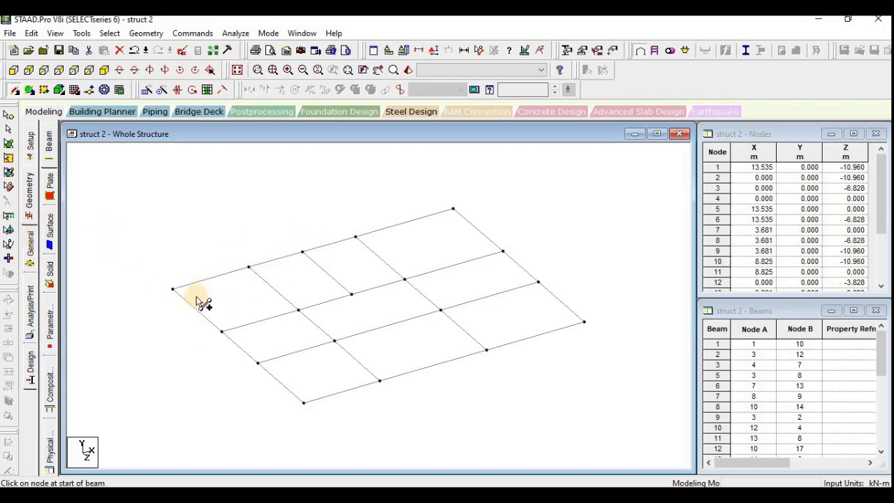
View the grid in plan and select all column nodes, leaving out the added beam's two end nodes and interior node 15
{"action": "left_click", "coordinate": [8, 115]}
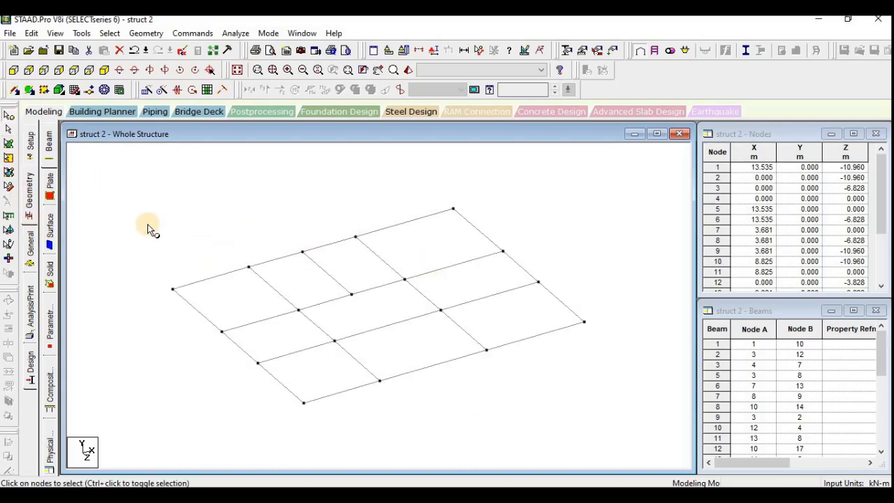
{"action": "left_click_drag", "start_coordinate": [162, 248], "coordinate": [287, 411]}
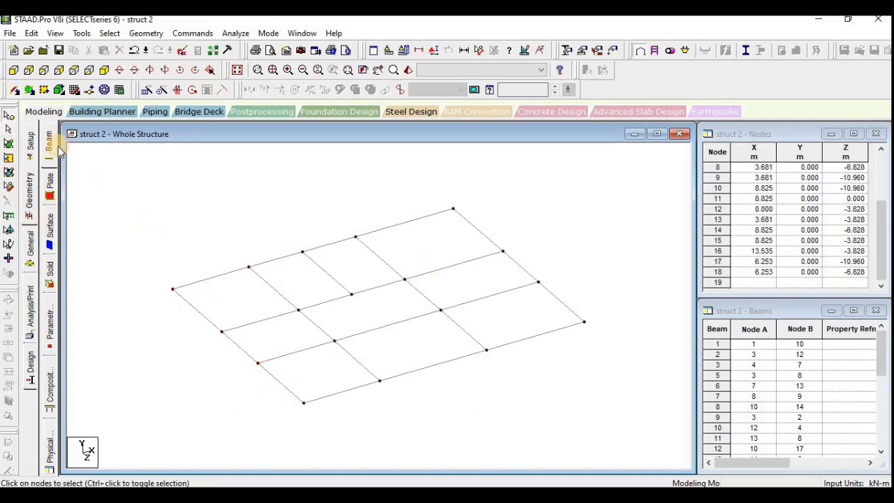
{"action": "left_click", "coordinate": [74, 70]}
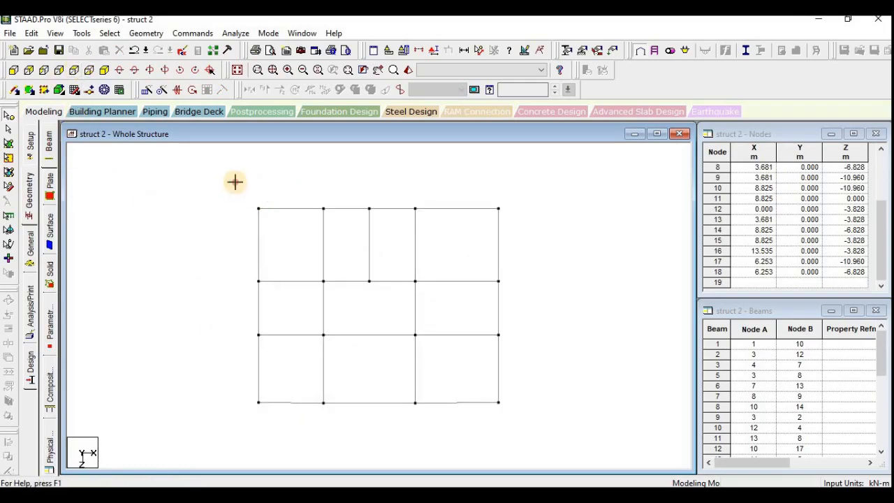
{"action": "left_click_drag", "start_coordinate": [234, 182], "coordinate": [335, 421]}
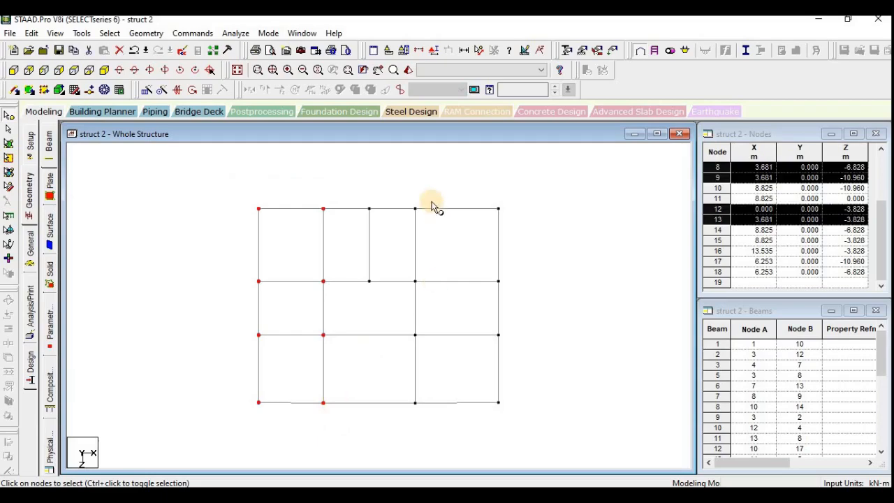
{"action": "left_click_drag", "start_coordinate": [397, 186], "coordinate": [517, 306]}
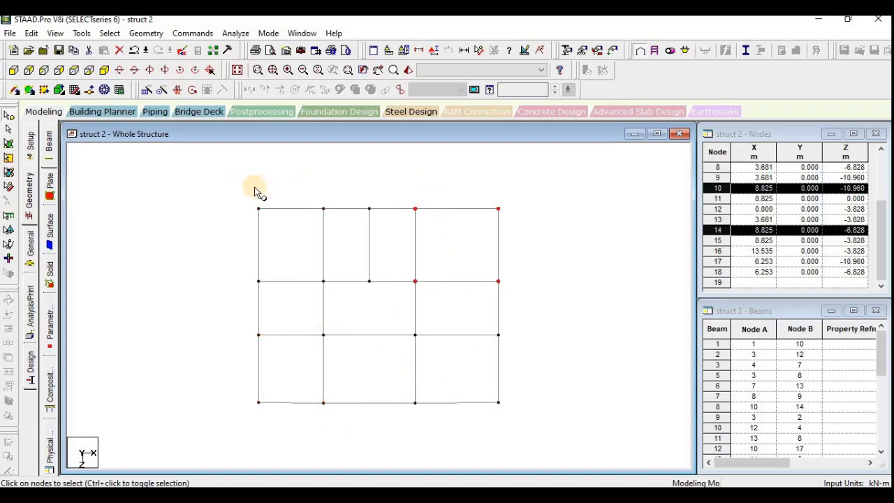
{"action": "left_click_drag", "start_coordinate": [245, 187], "coordinate": [341, 438]}
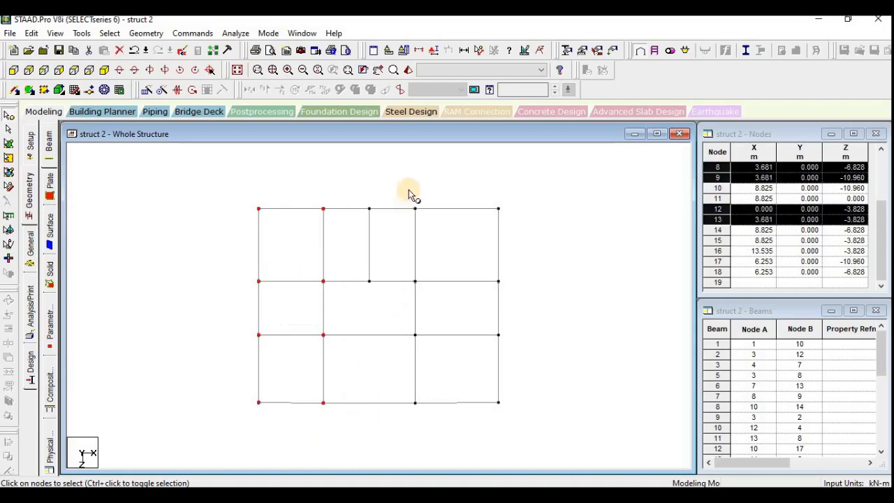
{"action": "left_click_drag", "start_coordinate": [408, 191], "coordinate": [532, 429], "text": "ctrl"}
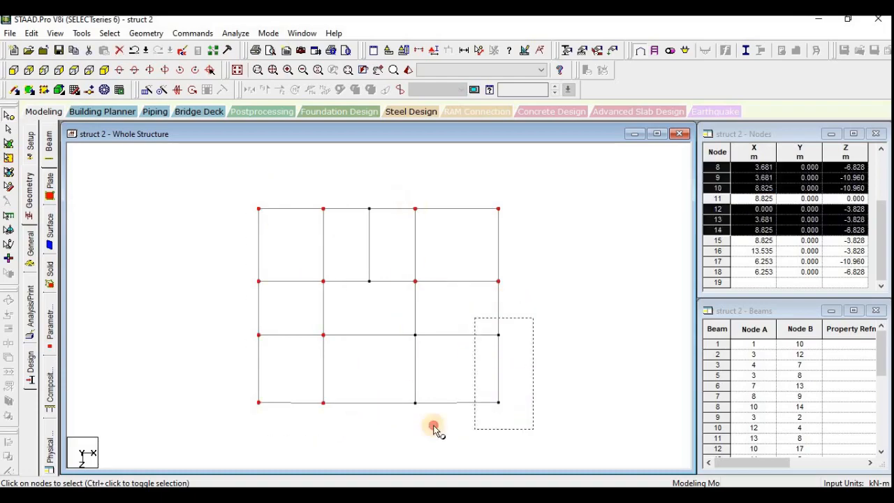
{"action": "left_click_drag", "start_coordinate": [396, 389], "coordinate": [421, 428], "text": "ctrl"}
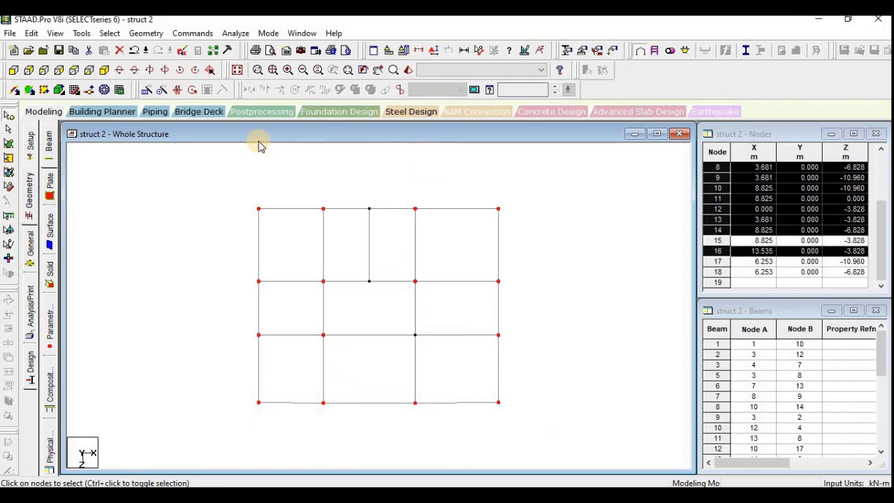
Generate the below-grid columns from the selected nodes with a Translational Repeat in global Y, one step of -1.5 m, with steps linked
{"action": "left_click", "coordinate": [146, 91]}
{"action": "left_click", "coordinate": [312, 315]}
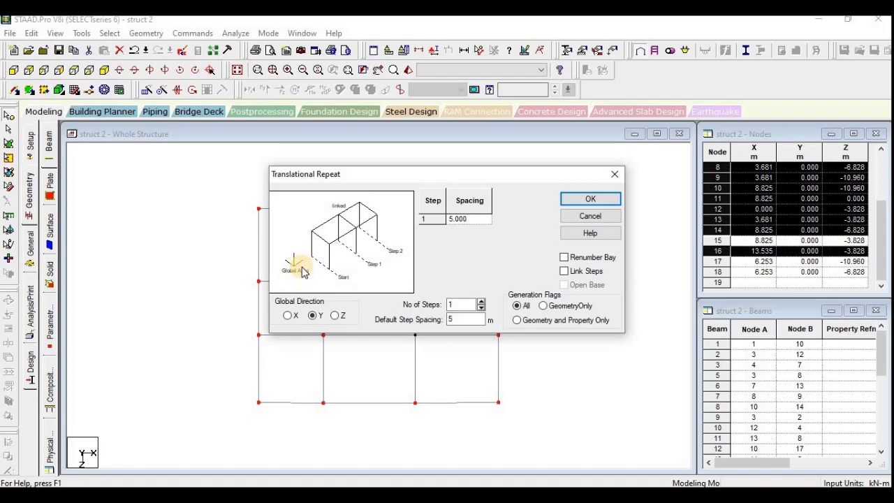
{"action": "double_click", "coordinate": [464, 320]}
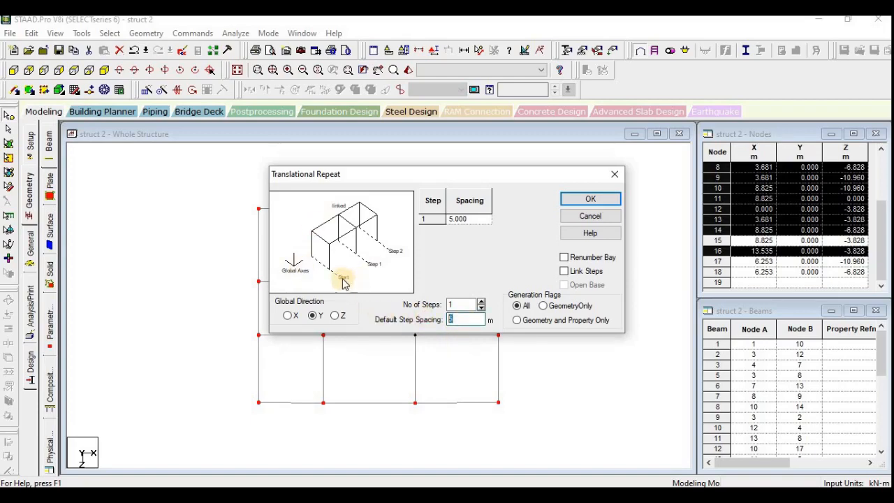
{"action": "type", "text": "-1."}
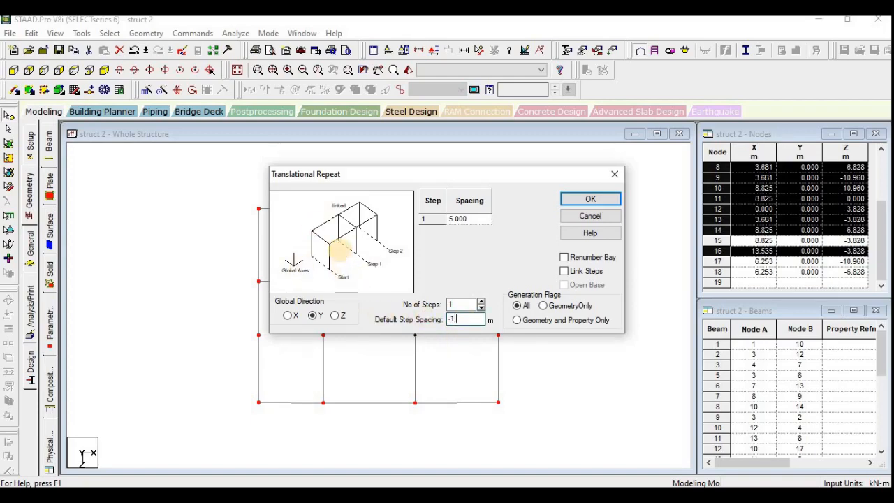
{"action": "type", "text": "5"}
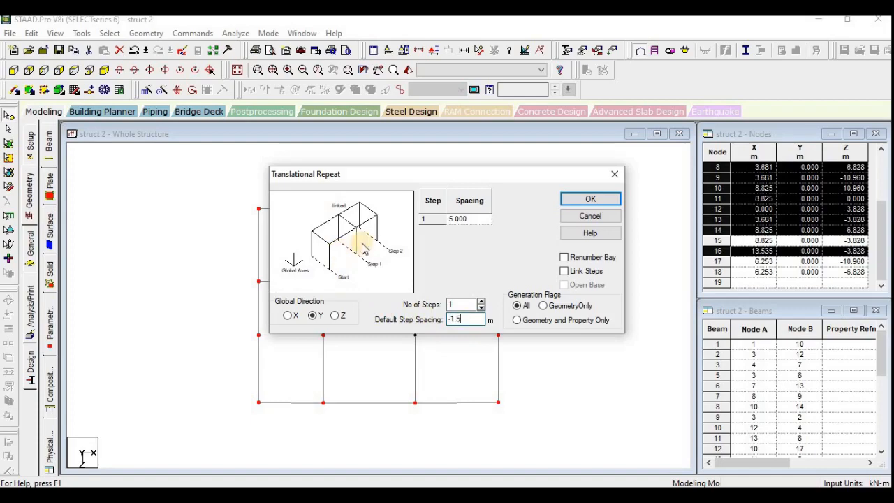
{"action": "left_click", "coordinate": [564, 273]}
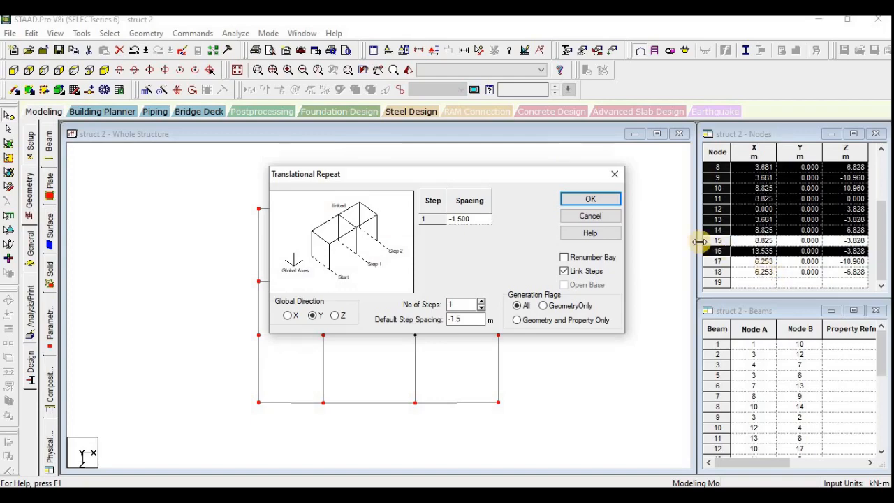
{"action": "left_click", "coordinate": [612, 200]}
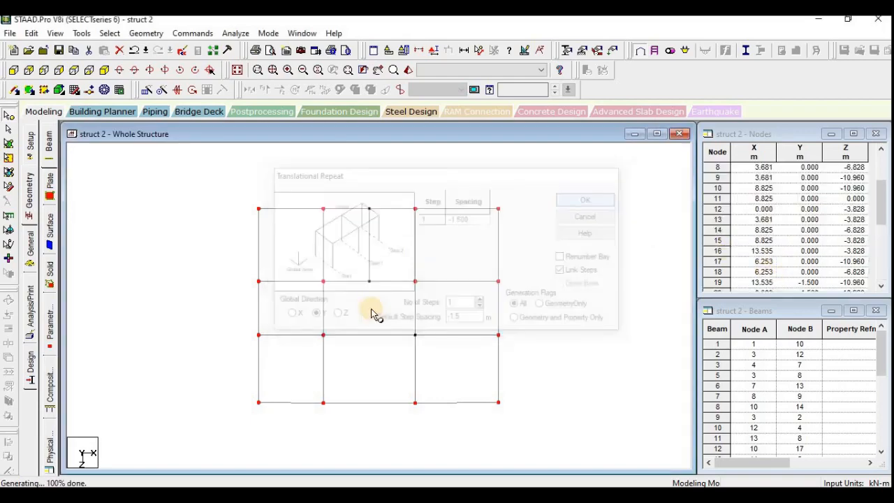
Bring the whole frame with its below-grid columns into view and save the modified structure
{"action": "left_click", "coordinate": [236, 70]}
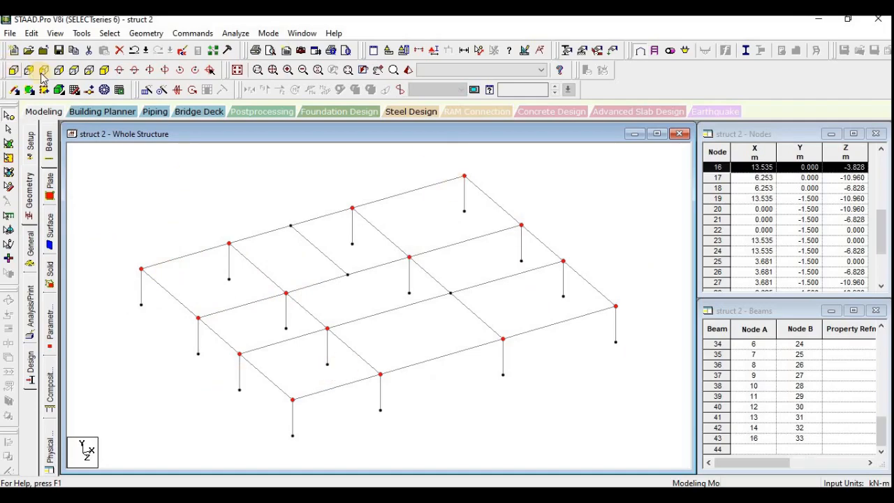
{"action": "left_click", "coordinate": [438, 281]}
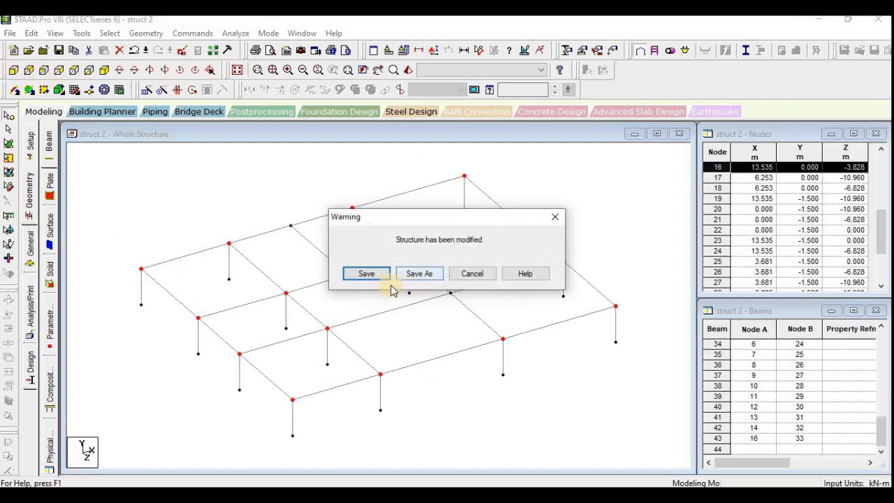
{"action": "left_click", "coordinate": [368, 276]}
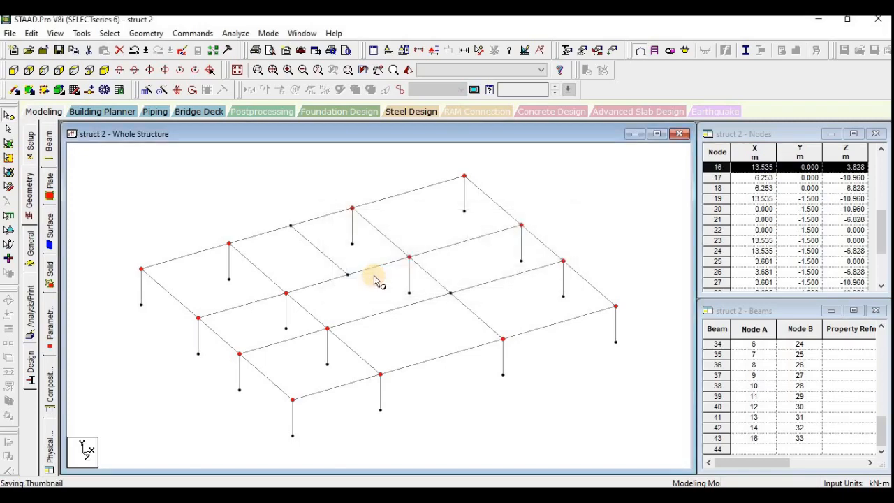
View the structure in plan and clear the selection of column nodes
{"action": "left_click", "coordinate": [8, 117]}
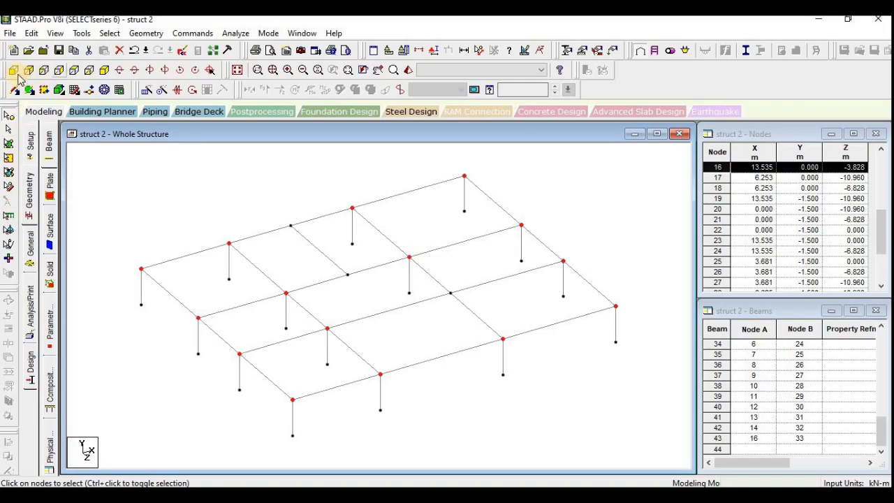
{"action": "left_click", "coordinate": [74, 71]}
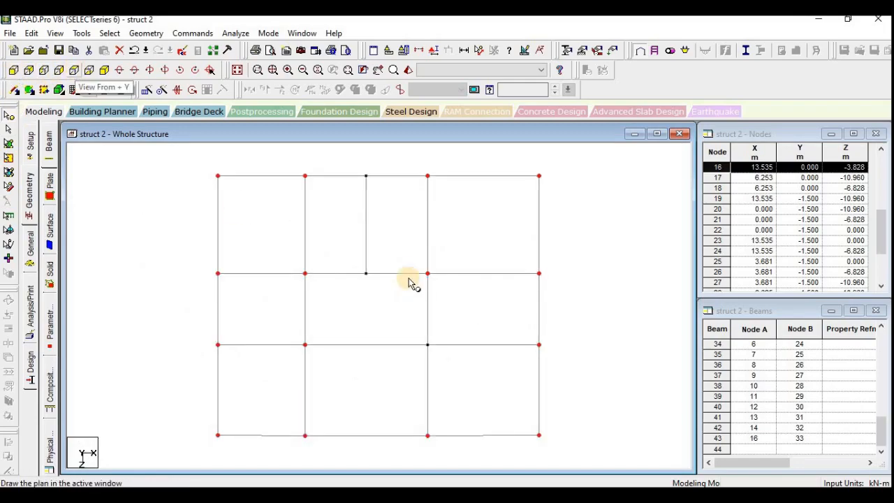
{"action": "left_click", "coordinate": [379, 293]}
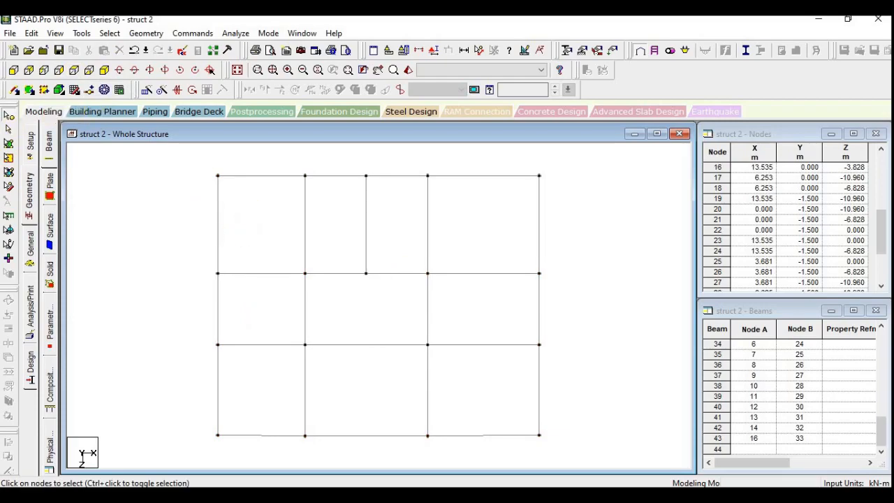
{"action": "left_click", "coordinate": [8, 130]}
{"action": "left_click_drag", "start_coordinate": [235, 156], "coordinate": [268, 449]}
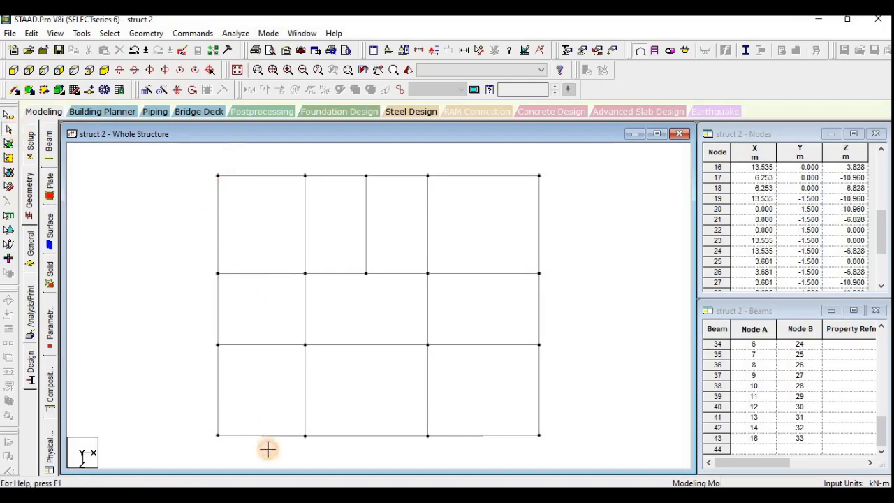
{"action": "left_click_drag", "start_coordinate": [204, 367], "coordinate": [590, 401]}
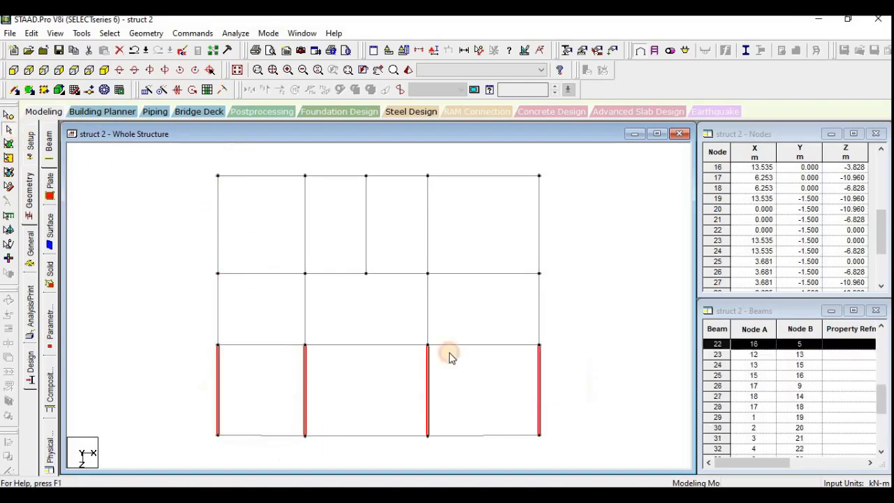
{"action": "left_click_drag", "start_coordinate": [590, 336], "coordinate": [179, 287], "text": "ctrl"}
{"action": "left_click_drag", "start_coordinate": [580, 245], "coordinate": [195, 201], "text": "ctrl"}
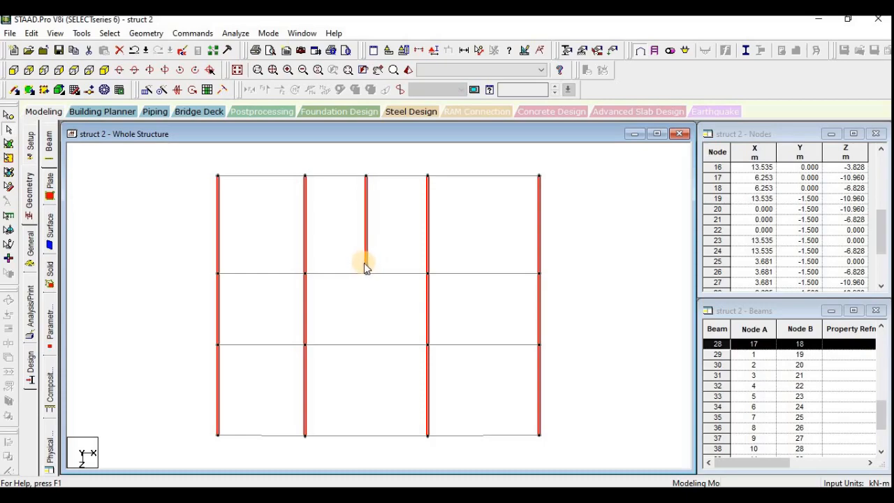
{"action": "mouse_move", "coordinate": [368, 268]}
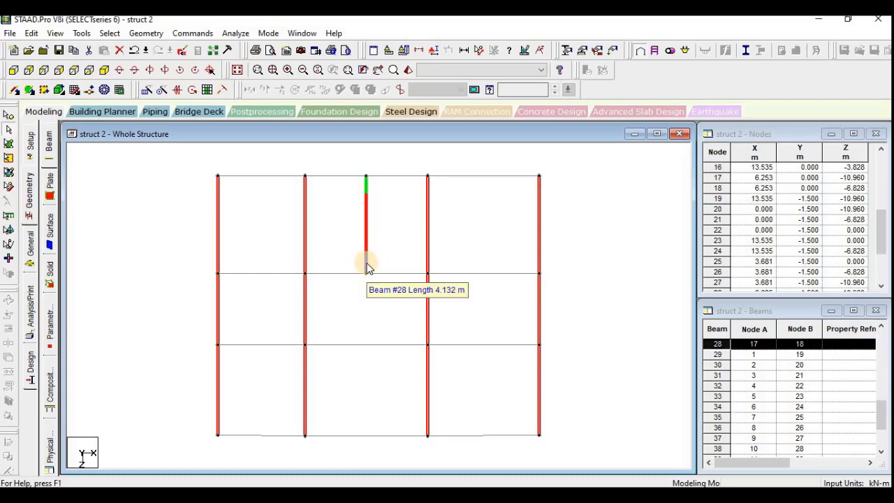
{"action": "left_click", "coordinate": [533, 359]}
{"action": "left_click_drag", "start_coordinate": [295, 364], "coordinate": [204, 366]}
{"action": "left_click_drag", "start_coordinate": [625, 329], "coordinate": [195, 301]}
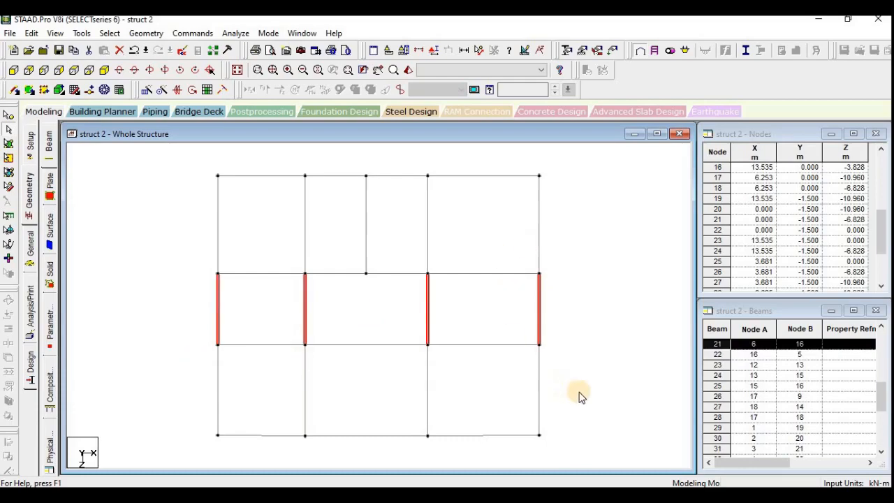
Select all the beams running in the Z direction across the three plan bays, including the rear mid-bay beam
{"action": "left_click_drag", "start_coordinate": [579, 393], "coordinate": [180, 365]}
{"action": "left_click_drag", "start_coordinate": [522, 305], "coordinate": [156, 299], "text": "ctrl"}
{"action": "left_click_drag", "start_coordinate": [625, 244], "coordinate": [167, 214], "text": "ctrl"}
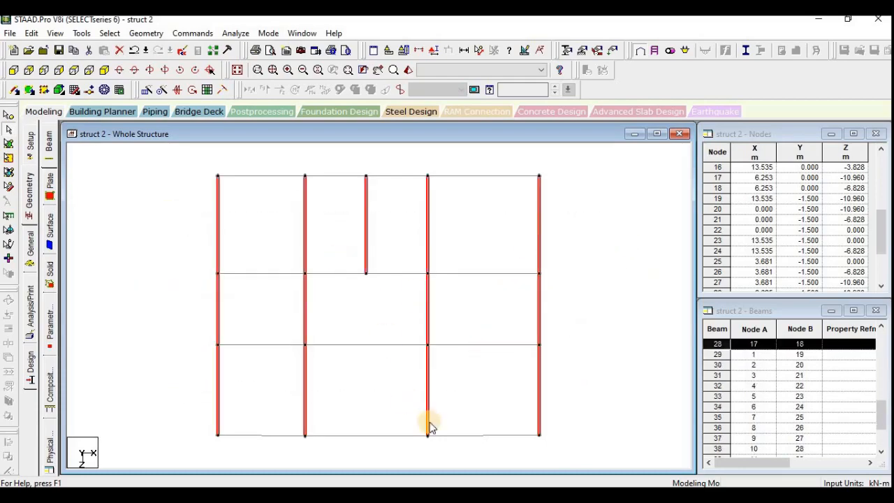
Add all the beams running in the X direction to the selection so the entire plan grid is selected
{"action": "left_click_drag", "start_coordinate": [531, 440], "coordinate": [465, 171], "text": "ctrl"}
{"action": "left_click_drag", "start_coordinate": [396, 459], "coordinate": [325, 155], "text": "ctrl"}
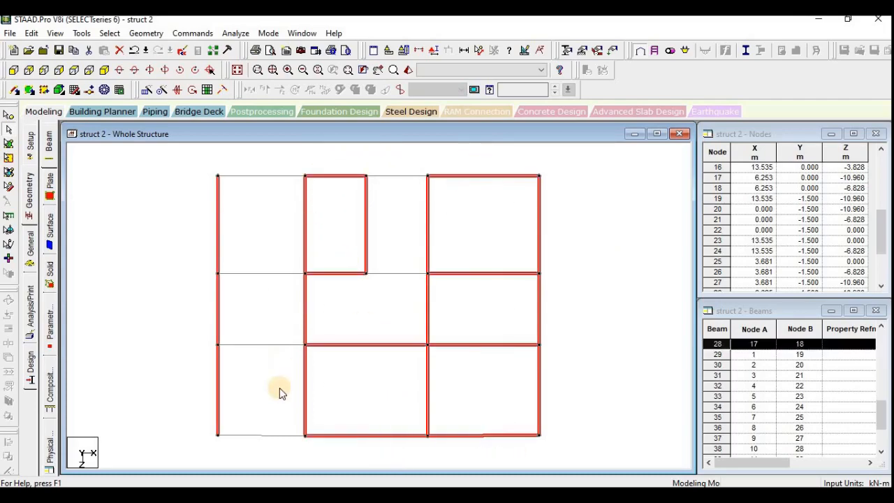
{"action": "left_click", "coordinate": [406, 179], "text": "ctrl"}
{"action": "left_click", "coordinate": [400, 274], "text": "ctrl"}
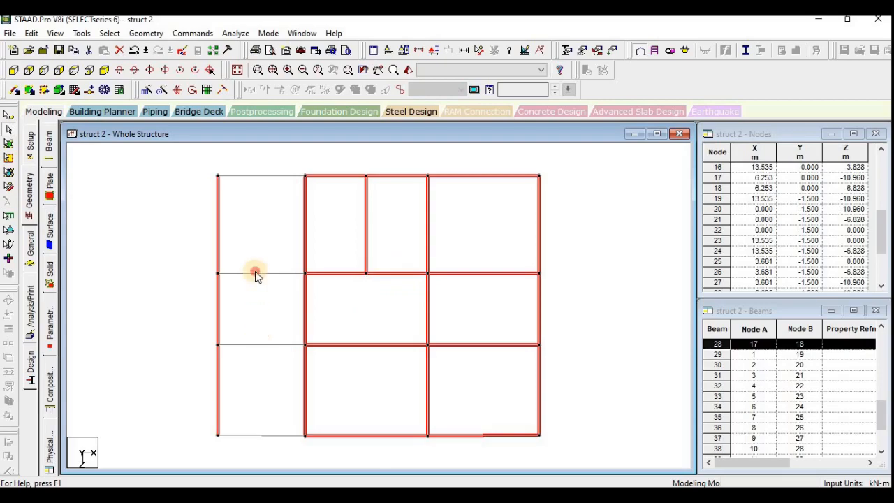
{"action": "left_click", "coordinate": [256, 273], "text": "ctrl"}
{"action": "left_click", "coordinate": [270, 175], "text": "ctrl"}
{"action": "left_click", "coordinate": [267, 345], "text": "ctrl"}
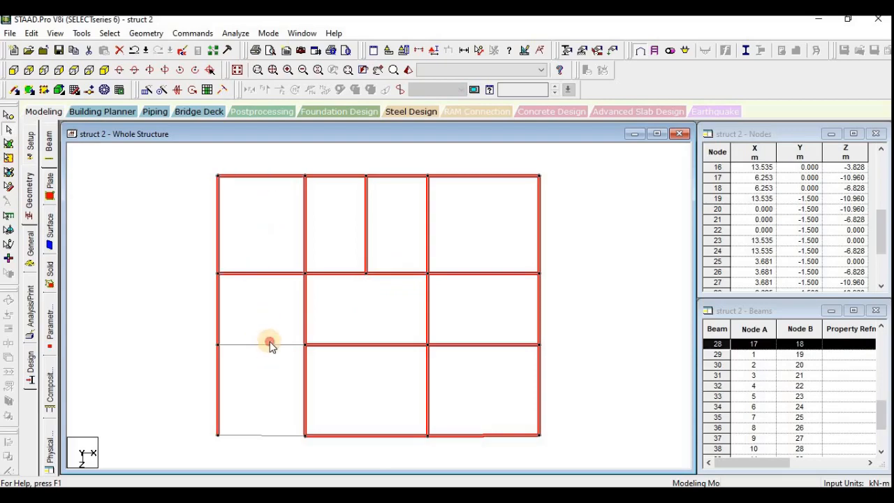
{"action": "left_click", "coordinate": [268, 436], "text": "ctrl"}
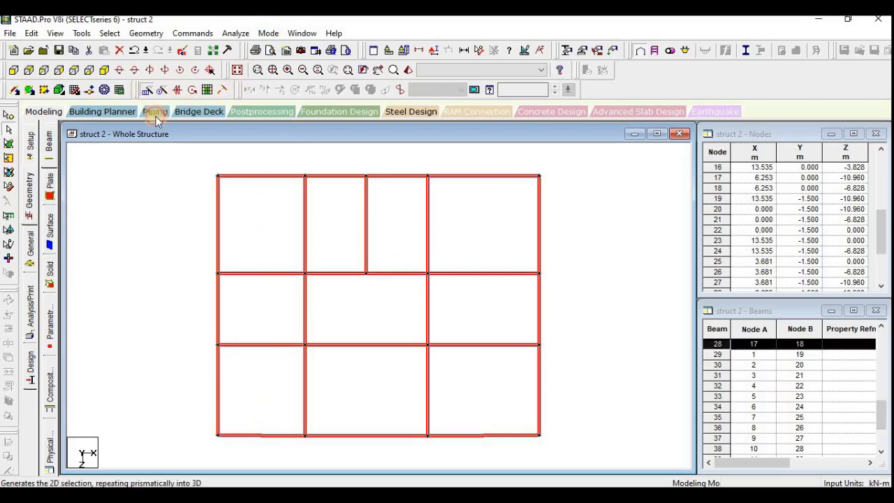
Try to repeat the selected grid with a Translational Repeat in global Y, one step of 3.15 m, with steps linked
{"action": "left_click", "coordinate": [148, 90]}
{"action": "left_click", "coordinate": [313, 316]}
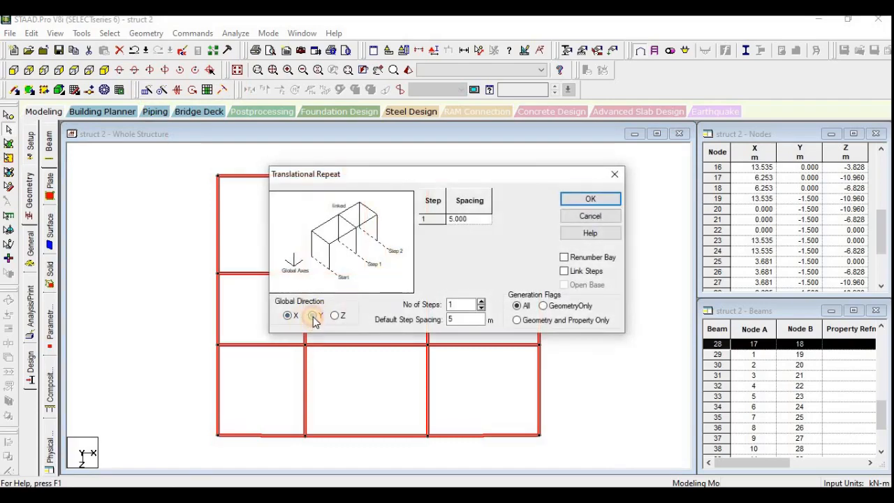
{"action": "left_click_drag", "start_coordinate": [463, 320], "coordinate": [432, 324]}
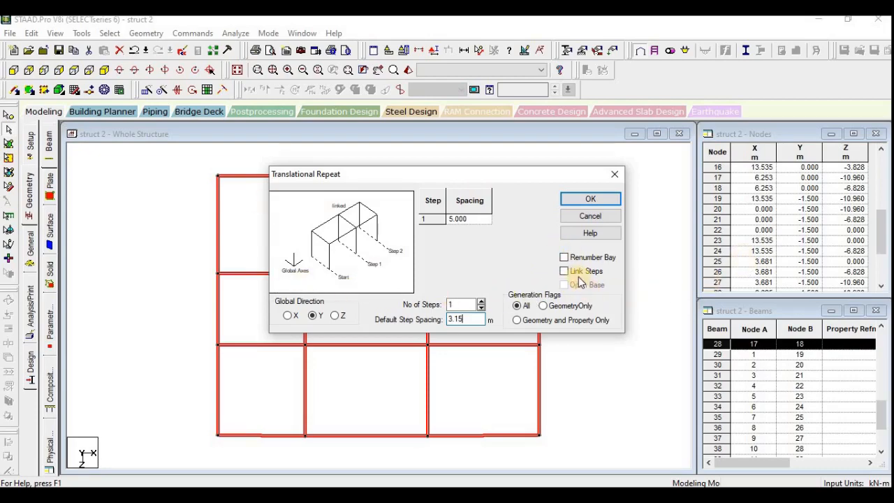
{"action": "left_click", "coordinate": [576, 274]}
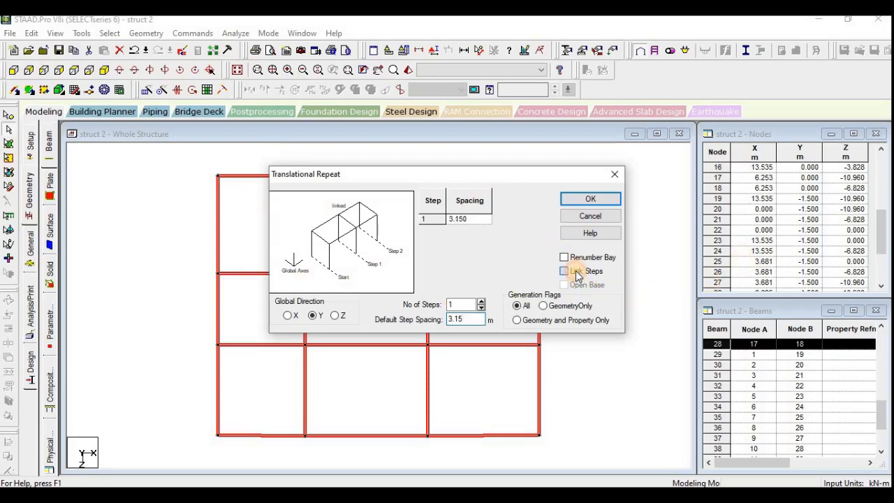
{"action": "left_click", "coordinate": [591, 200]}
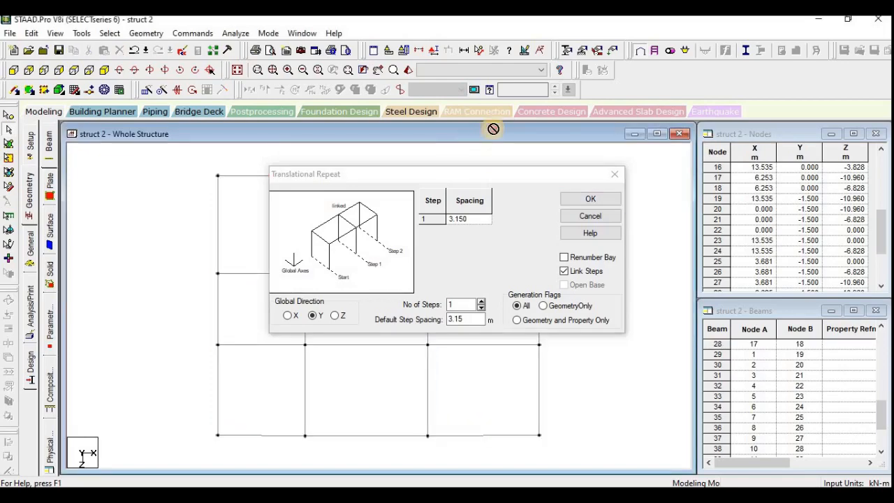
{"action": "left_click", "coordinate": [602, 217]}
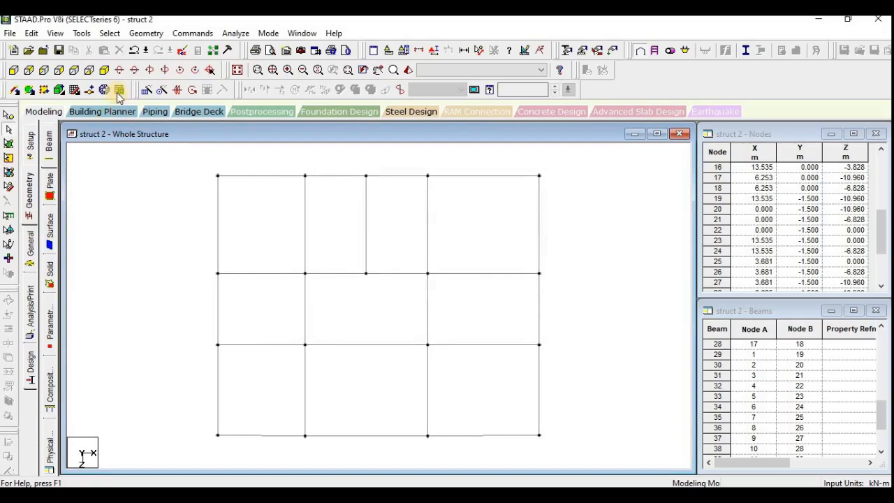
View the frame in isometric and select the grid beams by XZ range with Y minimum 0 and Y maximum 0 m
{"action": "left_click", "coordinate": [110, 70]}
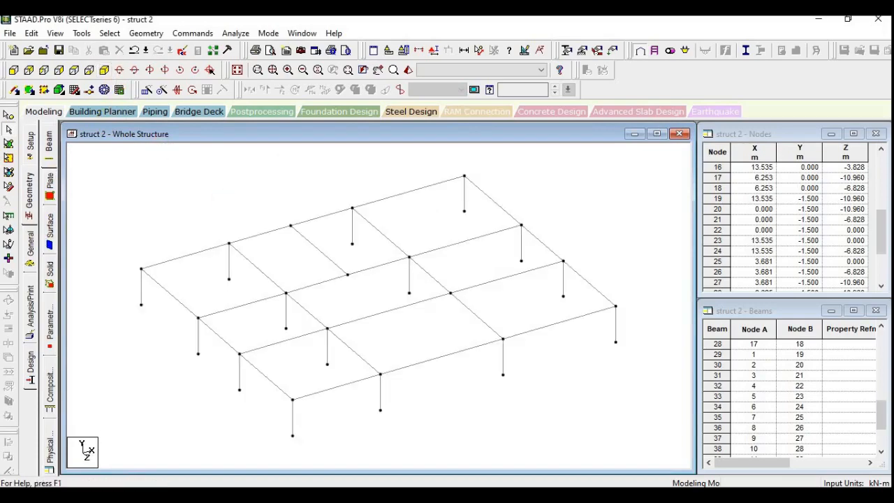
{"action": "left_click", "coordinate": [114, 33]}
{"action": "mouse_move", "coordinate": [169, 267]}
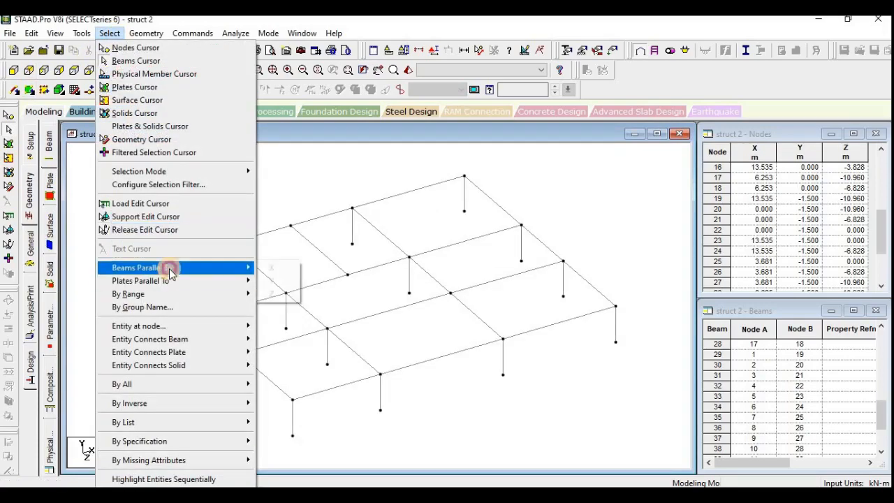
{"action": "mouse_move", "coordinate": [157, 294]}
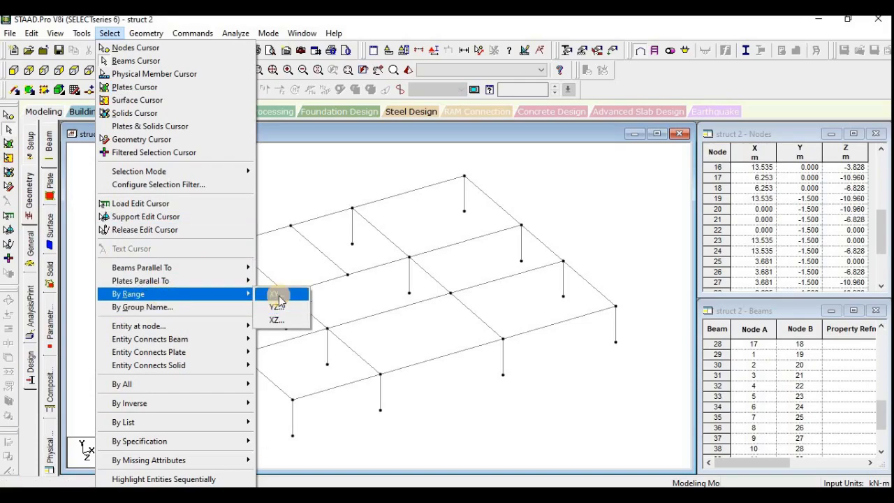
{"action": "left_click", "coordinate": [276, 319]}
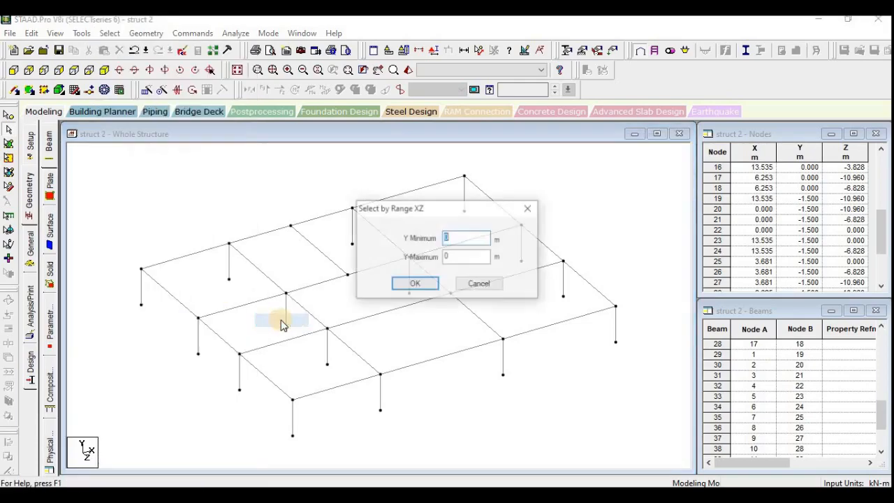
{"action": "left_click", "coordinate": [414, 286]}
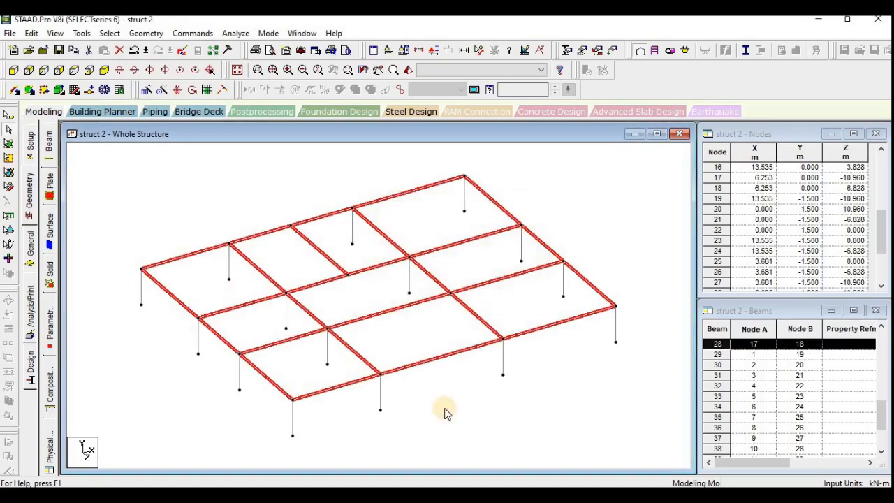
Generate the upper storey from the selected beams with a Translational Repeat in global Y, one step of 3.15 m, with steps linked
{"action": "left_click", "coordinate": [149, 93]}
{"action": "left_click", "coordinate": [312, 315]}
{"action": "double_click", "coordinate": [452, 320]}
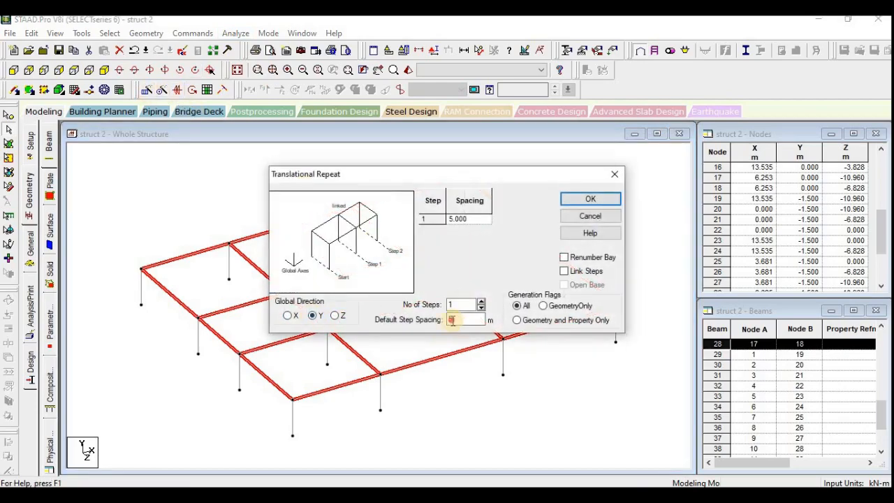
{"action": "type", "text": "3.1"}
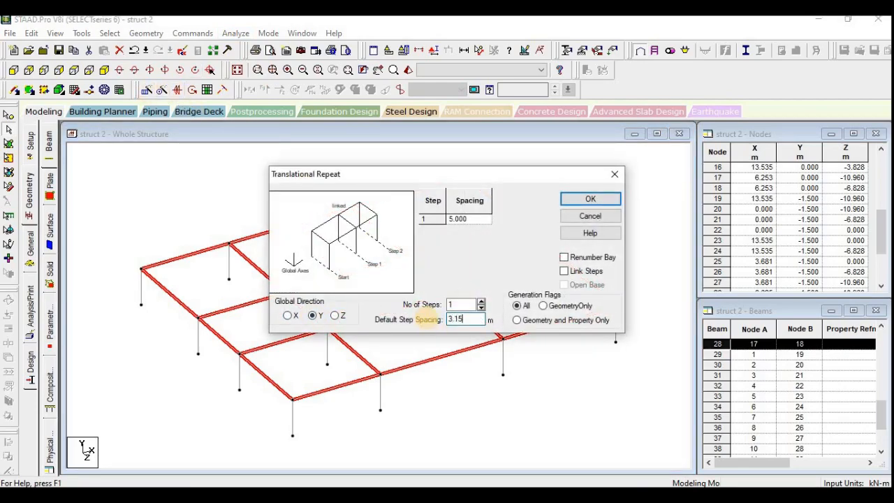
{"action": "left_click", "coordinate": [581, 272]}
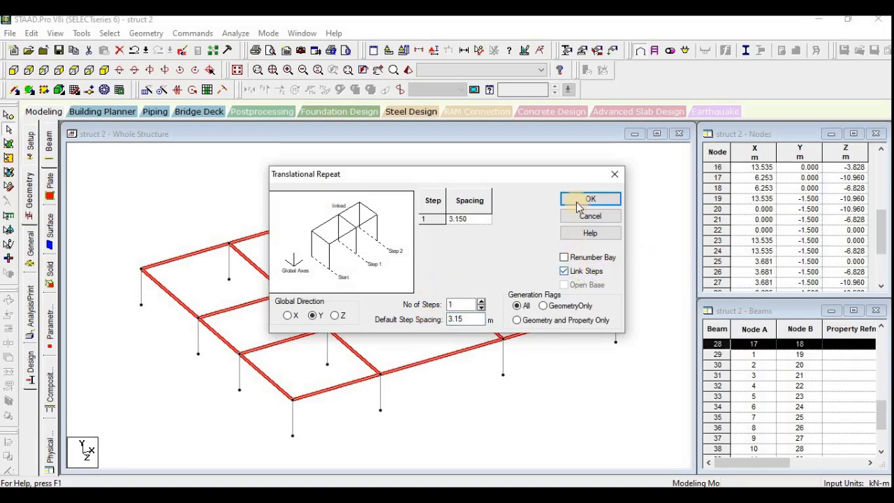
{"action": "left_click_drag", "start_coordinate": [515, 175], "coordinate": [836, 72]}
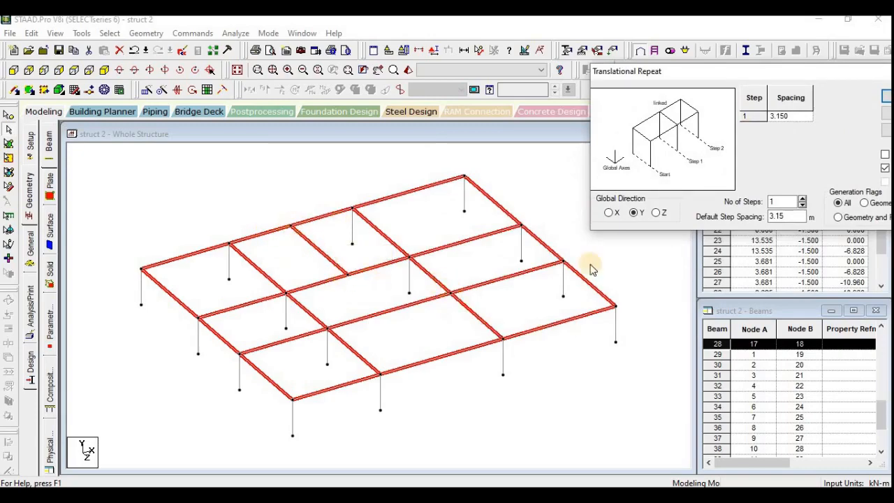
{"action": "left_click_drag", "start_coordinate": [718, 71], "coordinate": [459, 96]}
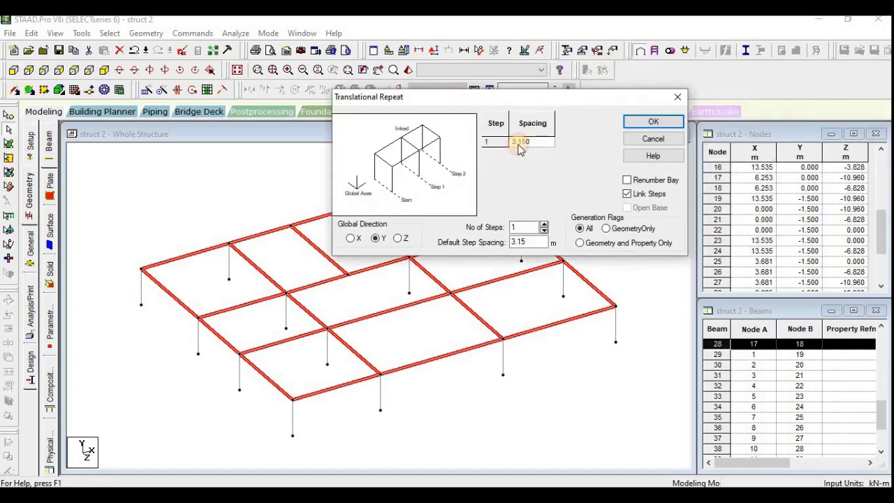
{"action": "left_click", "coordinate": [653, 123]}
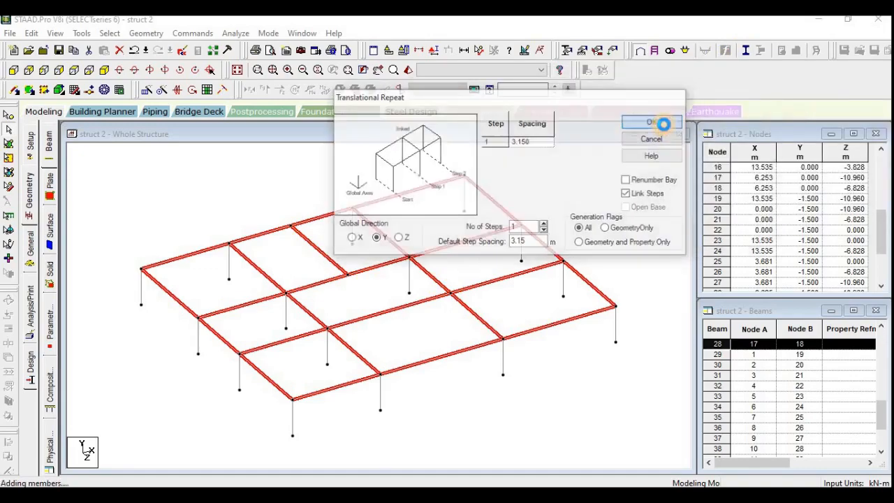
{"action": "left_click", "coordinate": [455, 333]}
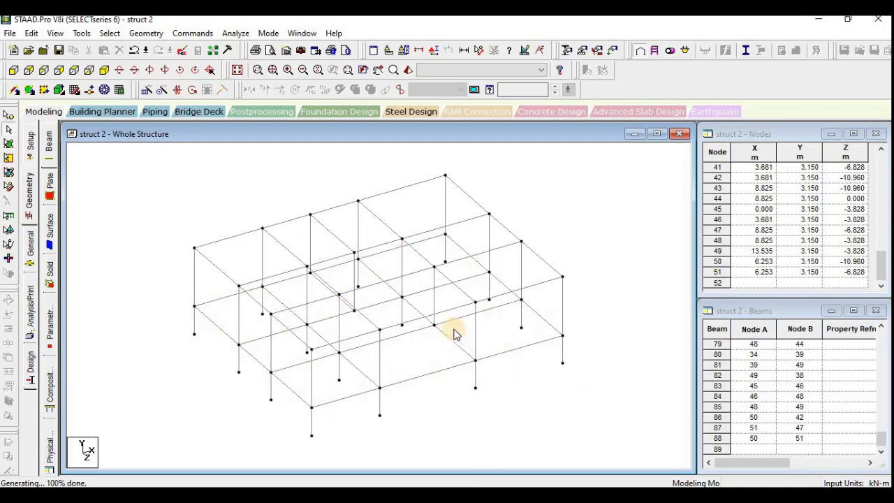
Delete the three upper-storey columns at X 6.253 m, Z -10.960 and -6.828 m, and at X 8.825 m, Z -3.828 m
{"action": "left_click", "coordinate": [434, 301]}
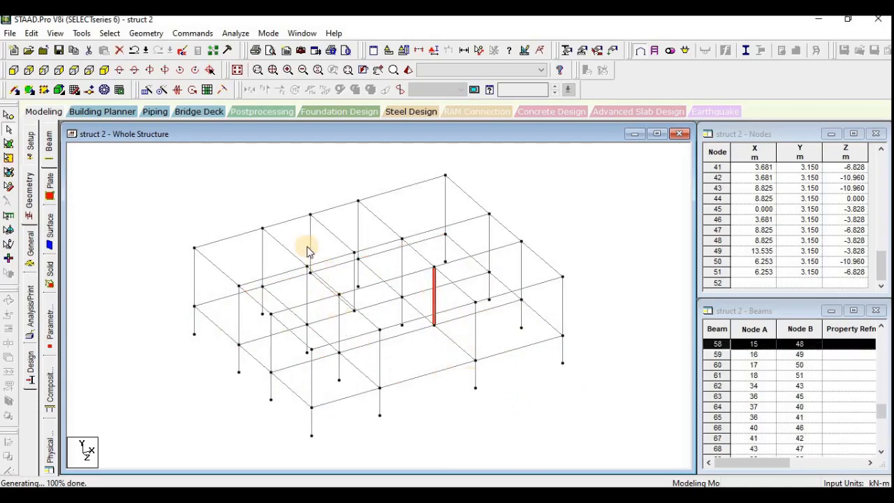
{"action": "left_click", "coordinate": [349, 280]}
{"action": "left_click", "coordinate": [311, 250]}
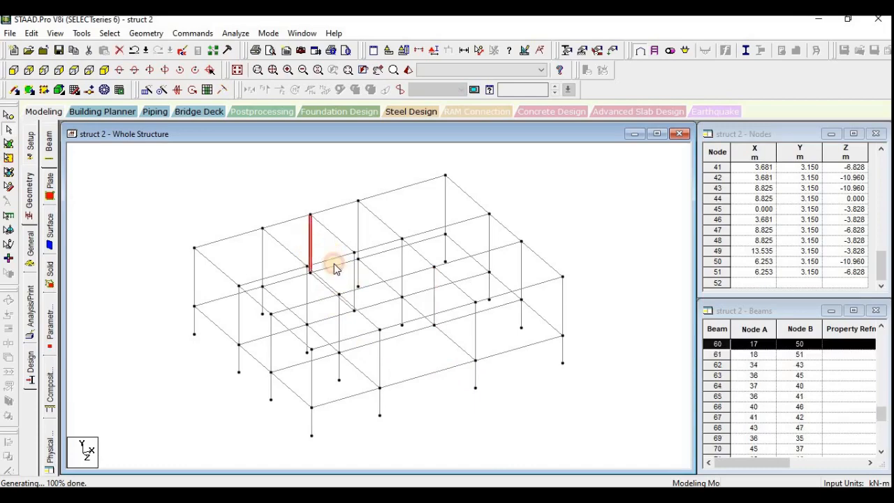
{"action": "left_click", "coordinate": [354, 279], "text": "ctrl"}
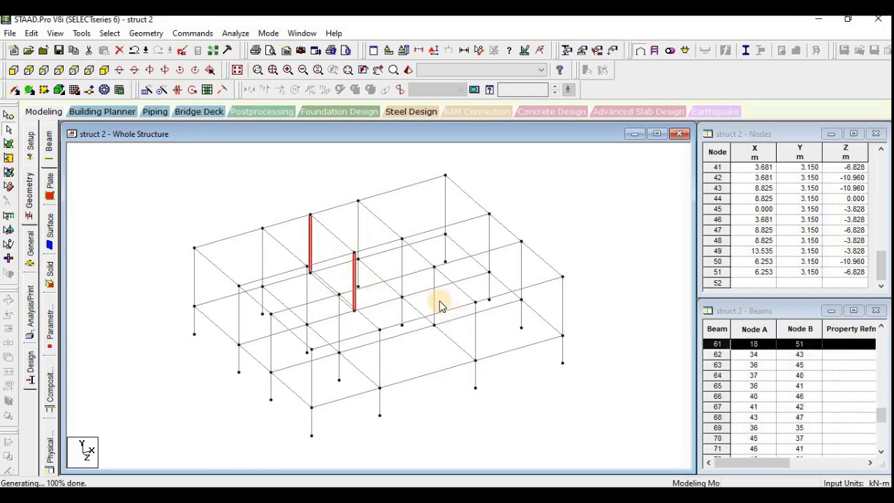
{"action": "left_click", "coordinate": [434, 306], "text": "ctrl"}
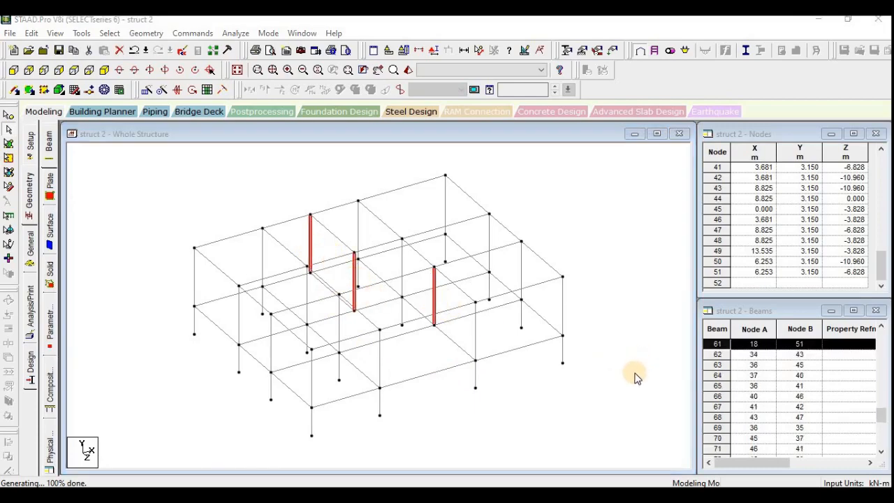
{"action": "key", "text": "Delete"}
{"action": "left_click", "coordinate": [483, 284]}
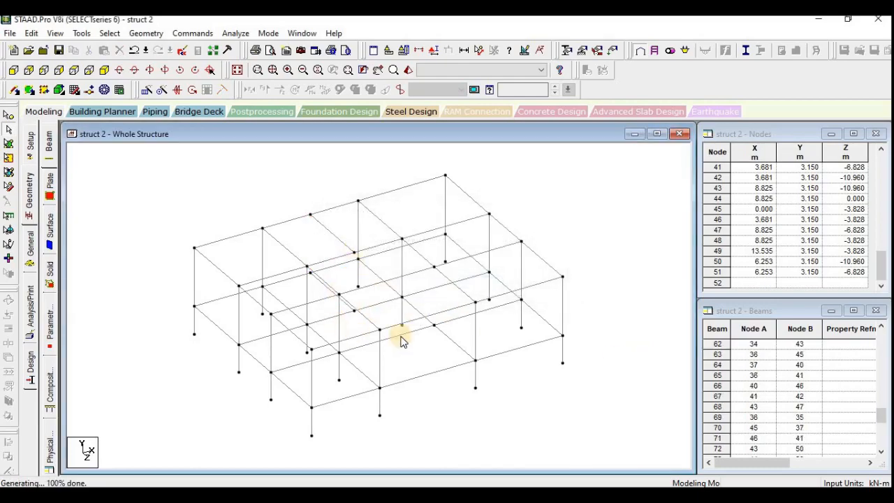
Select all the nodes on the 3.15 m level except the two intermediate ones at X 6.253 m
{"action": "middle_click_drag", "start_coordinate": [433, 350], "coordinate": [437, 339]}
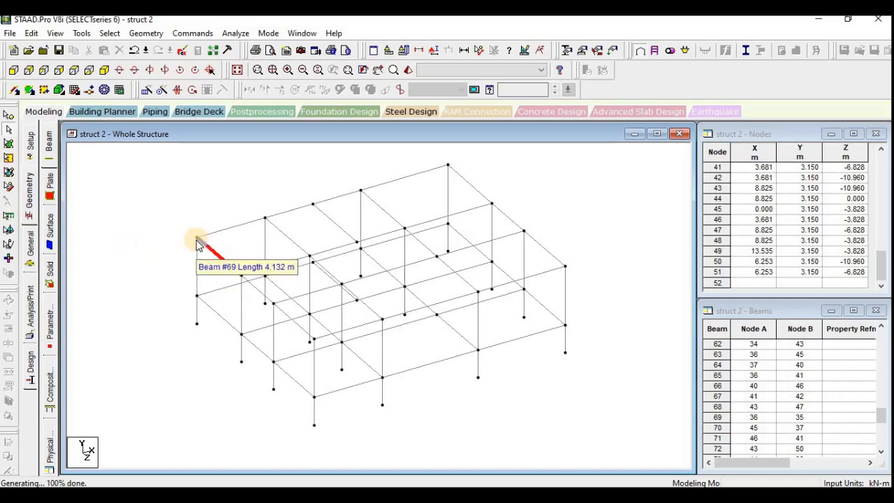
{"action": "left_click", "coordinate": [9, 129]}
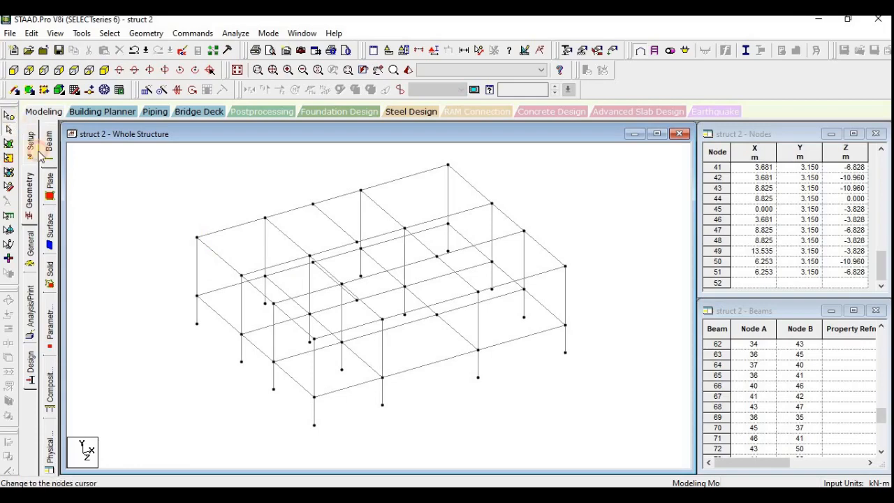
{"action": "left_click", "coordinate": [198, 238]}
{"action": "left_click", "coordinate": [264, 218], "text": "ctrl"}
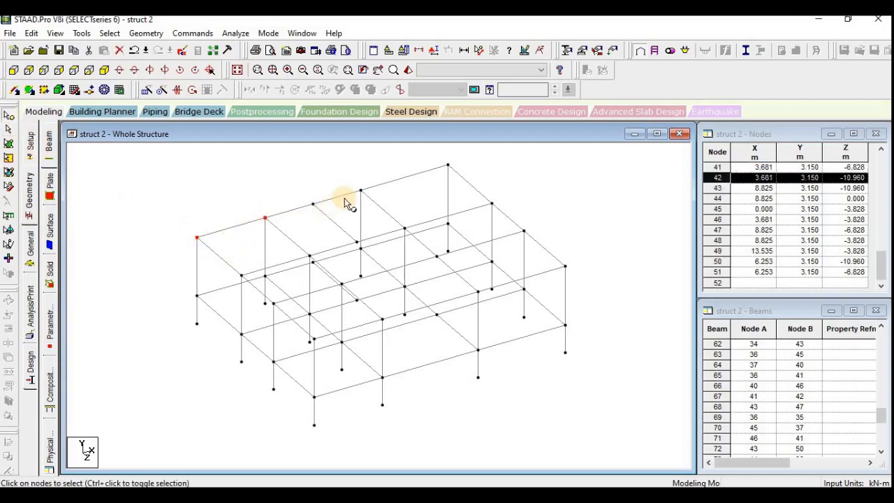
{"action": "left_click", "coordinate": [361, 190], "text": "ctrl"}
{"action": "left_click", "coordinate": [492, 203], "text": "ctrl"}
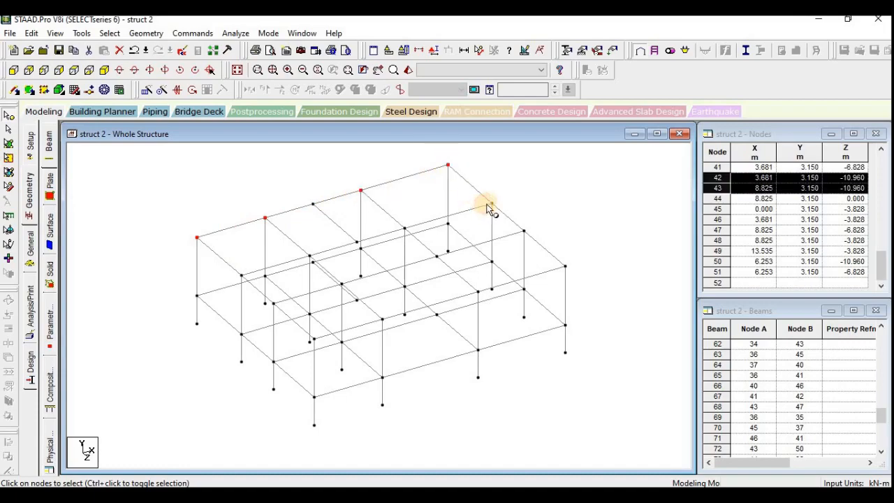
{"action": "left_click", "coordinate": [524, 231], "text": "ctrl"}
{"action": "left_click", "coordinate": [565, 267], "text": "ctrl"}
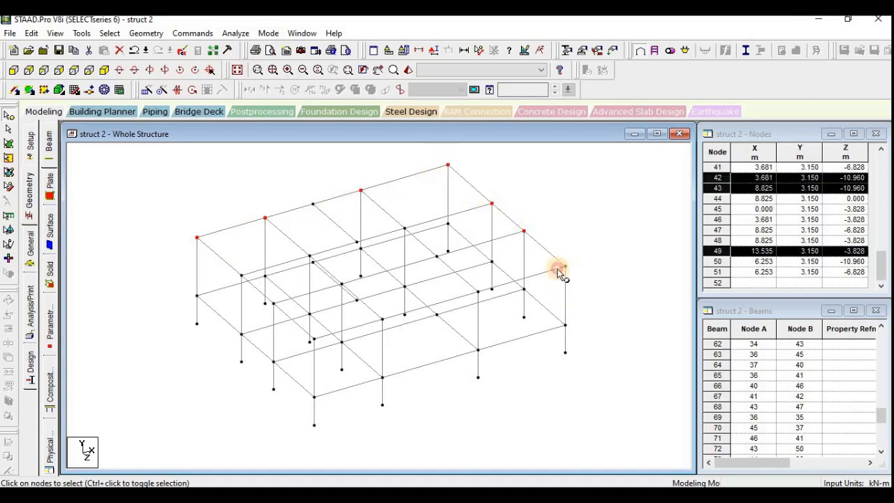
{"action": "left_click", "coordinate": [477, 291], "text": "ctrl"}
{"action": "left_click", "coordinate": [436, 255], "text": "ctrl"}
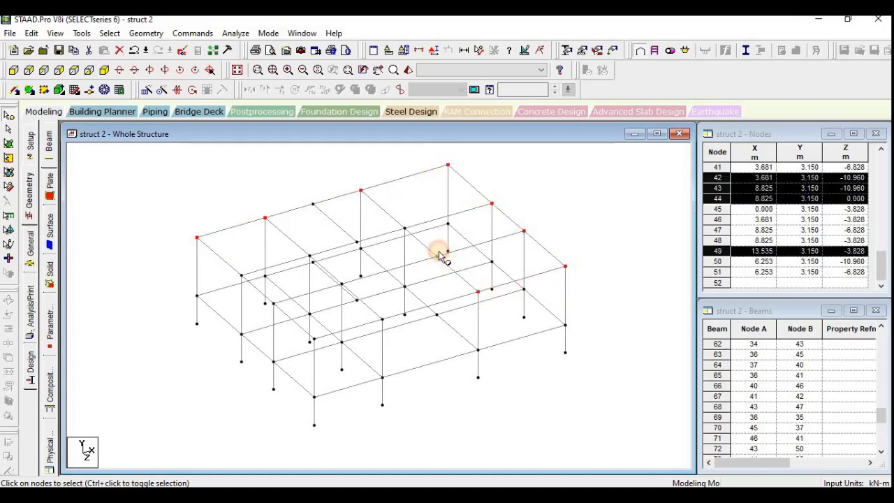
{"action": "left_click", "coordinate": [405, 227], "text": "ctrl"}
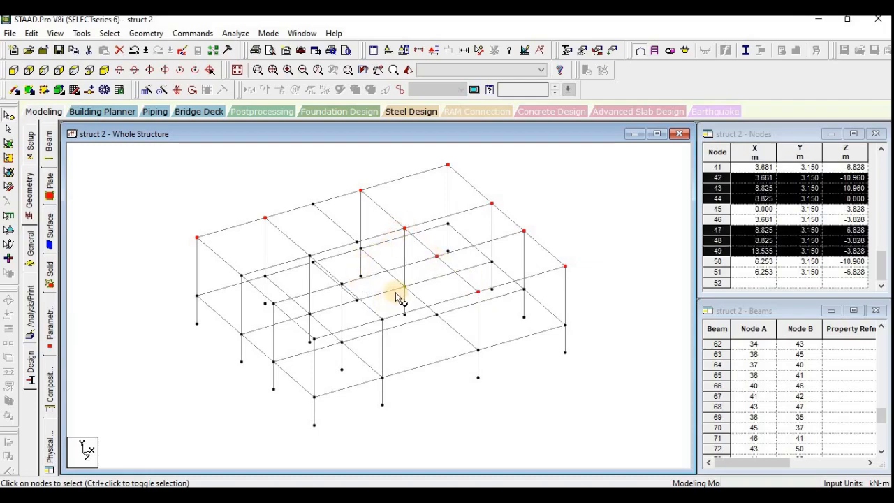
{"action": "left_click", "coordinate": [383, 320], "text": "ctrl"}
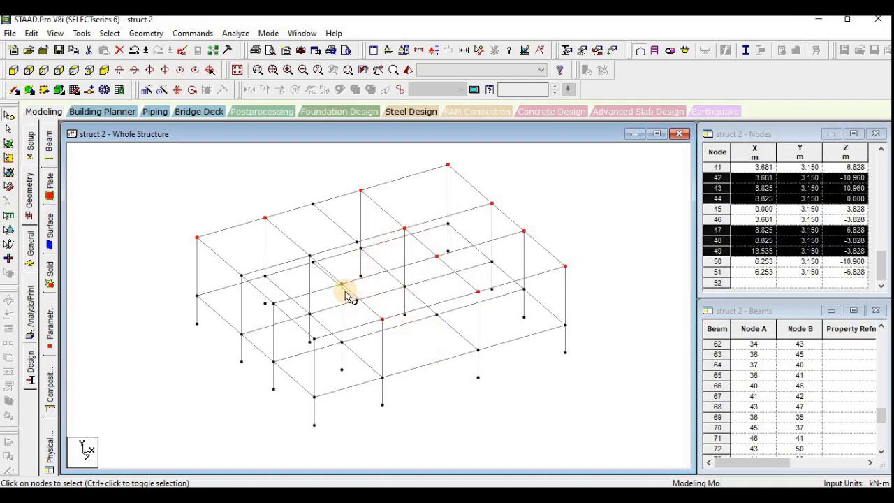
{"action": "left_click", "coordinate": [341, 285], "text": "ctrl"}
{"action": "left_click", "coordinate": [310, 257], "text": "ctrl"}
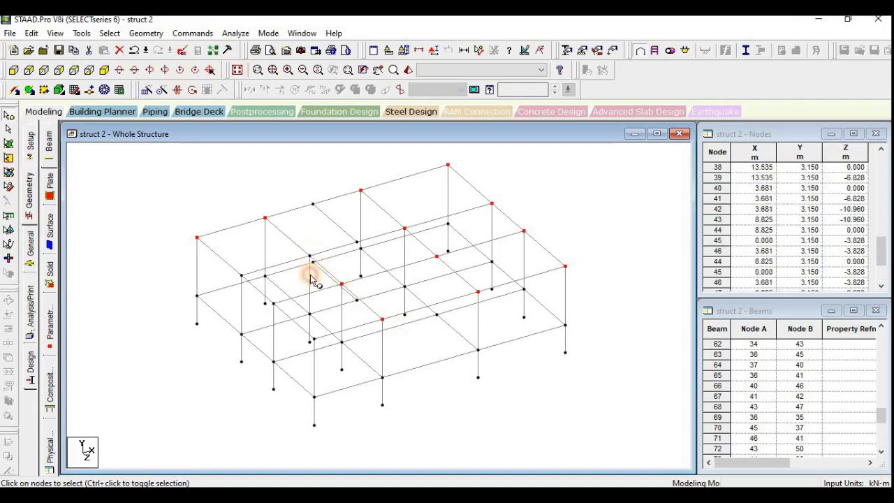
{"action": "left_click", "coordinate": [314, 341], "text": "ctrl"}
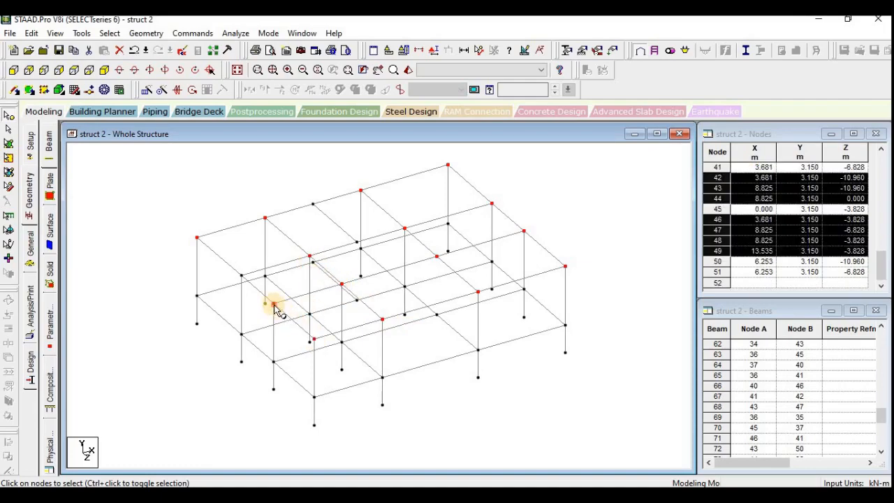
{"action": "left_click", "coordinate": [242, 277], "text": "ctrl"}
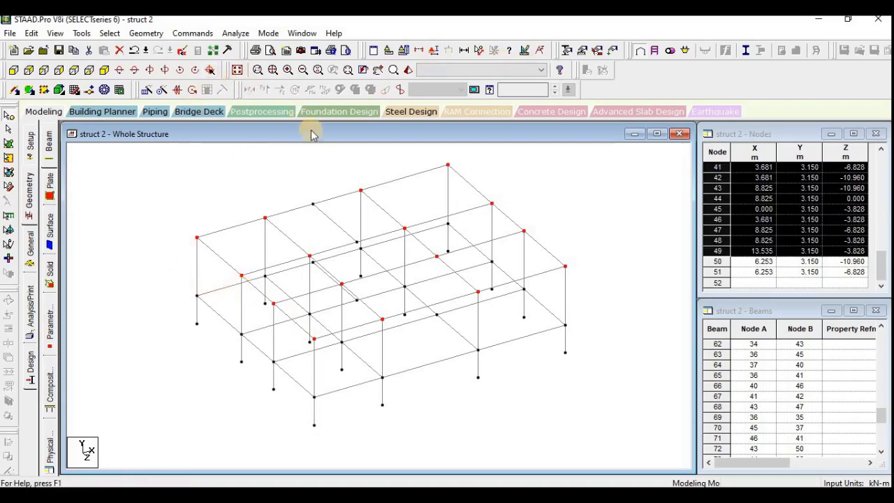
Generate short column stubs above the selected nodes with a Translational Repeat in global Y, one step of 0.75 m
{"action": "left_click", "coordinate": [146, 89]}
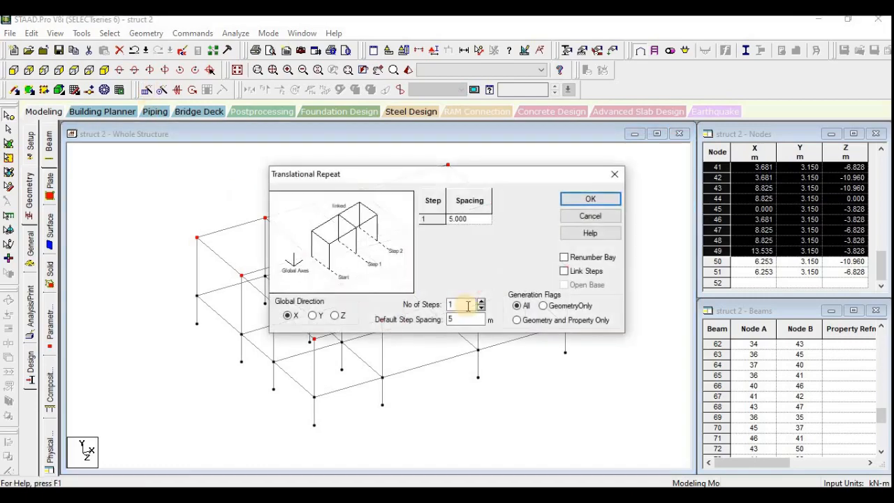
{"action": "left_click", "coordinate": [313, 316]}
{"action": "double_click", "coordinate": [459, 319]}
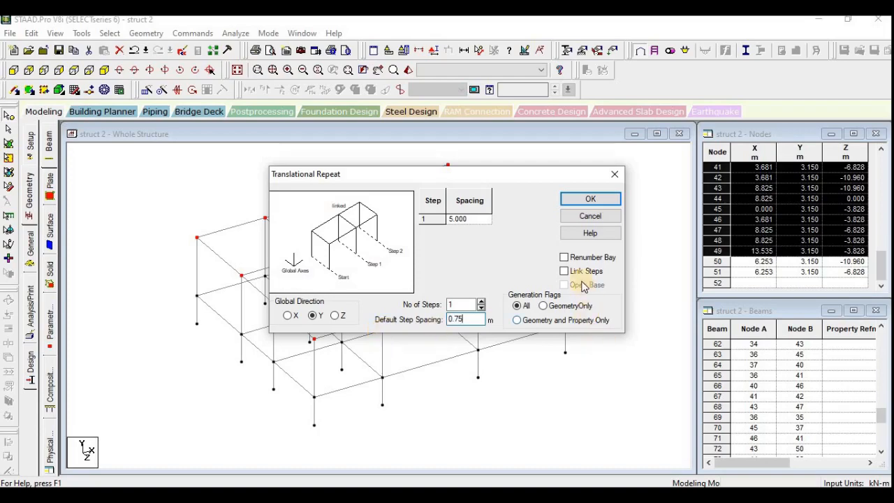
{"action": "left_click", "coordinate": [590, 199]}
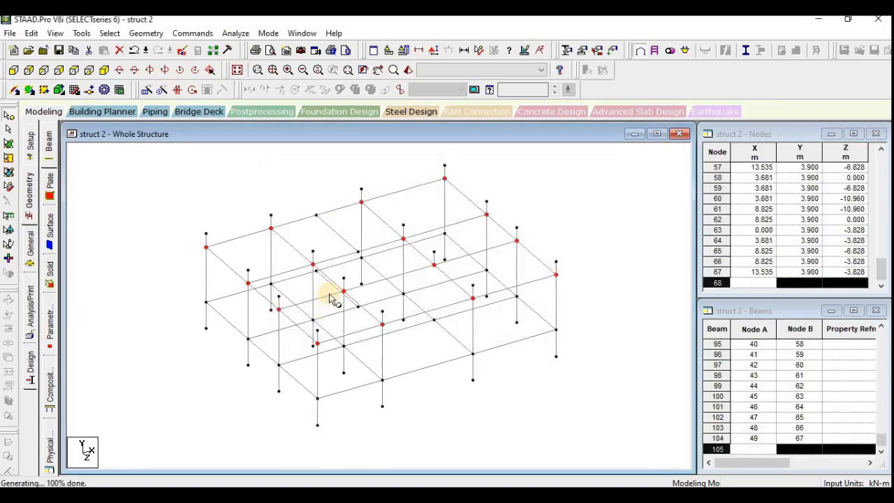
Examine the frame in front elevation, highlighting the upper-storey columns and the beams on the 3.15 m level
{"action": "left_click", "coordinate": [14, 70]}
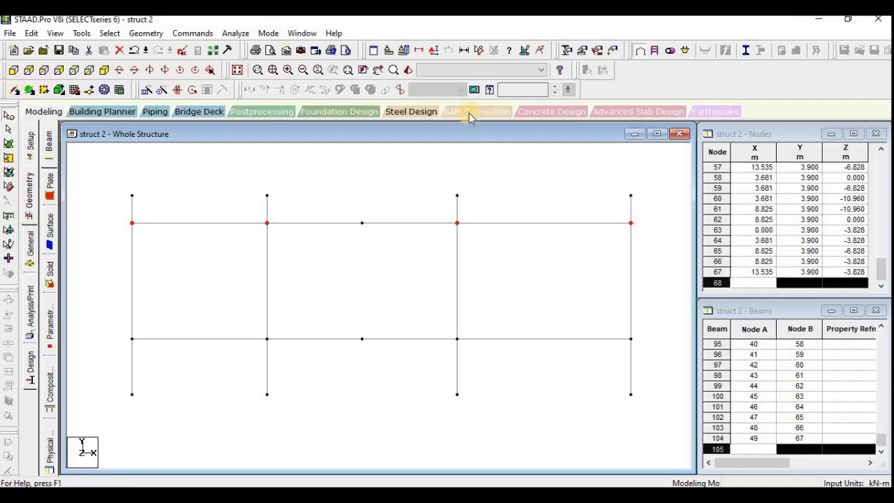
{"action": "left_click", "coordinate": [395, 178]}
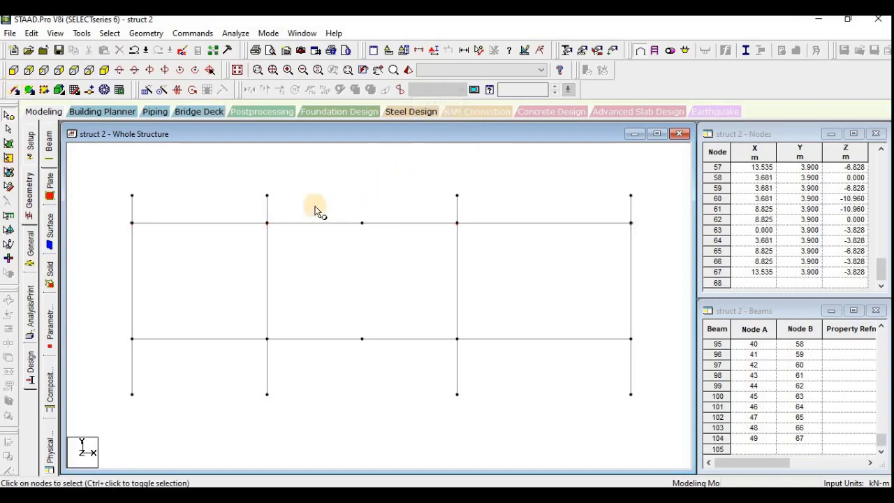
{"action": "scroll", "coordinate": [414, 286], "scroll_direction": "down", "scroll_amount": 1}
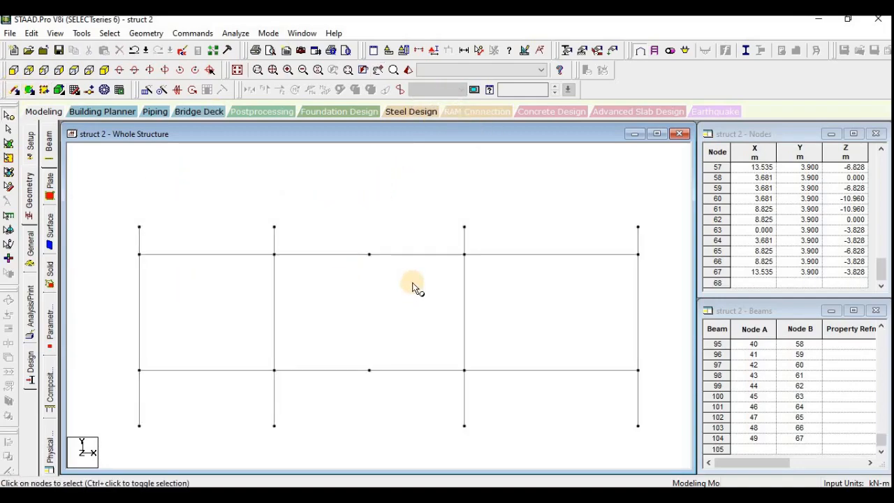
{"action": "scroll", "coordinate": [296, 325], "scroll_direction": "down", "scroll_amount": 1}
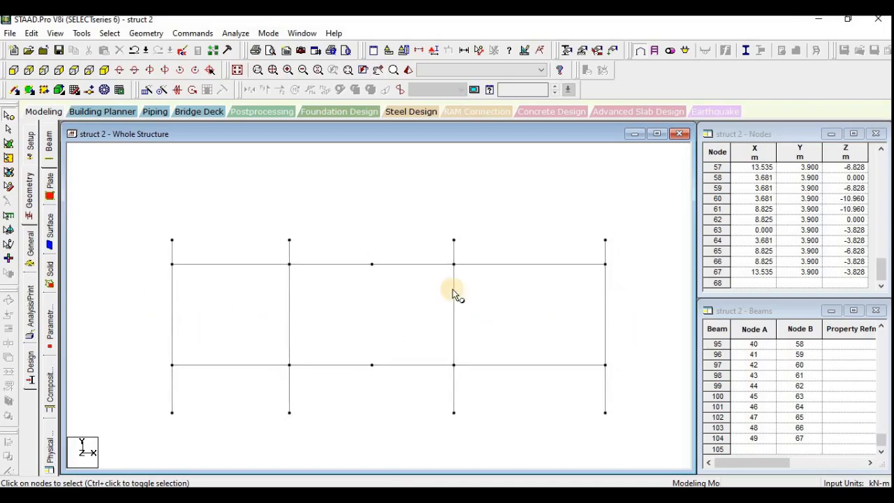
{"action": "left_click_drag", "start_coordinate": [134, 243], "coordinate": [659, 351]}
{"action": "left_click", "coordinate": [129, 270]}
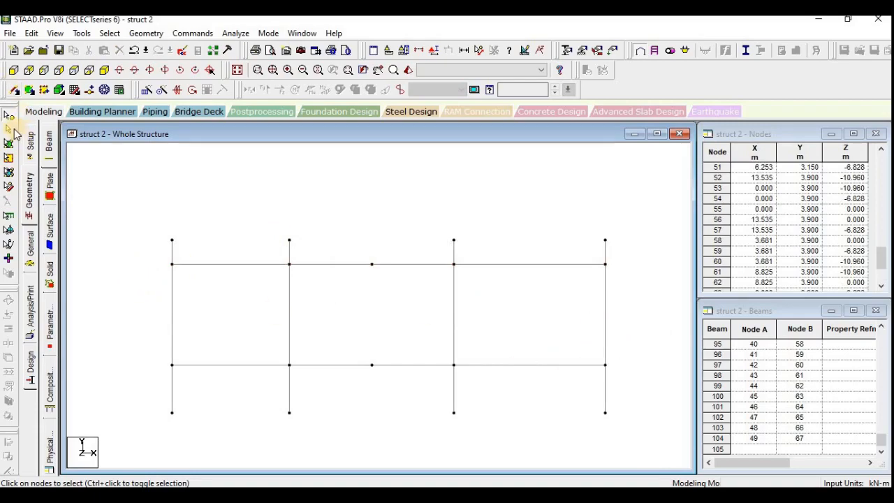
{"action": "left_click", "coordinate": [14, 91]}
{"action": "left_click_drag", "start_coordinate": [191, 298], "coordinate": [635, 361]}
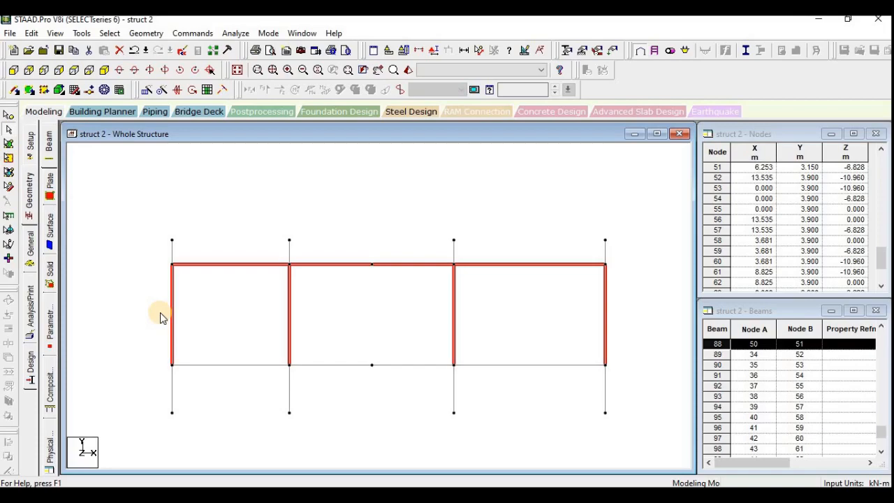
{"action": "left_click", "coordinate": [190, 305]}
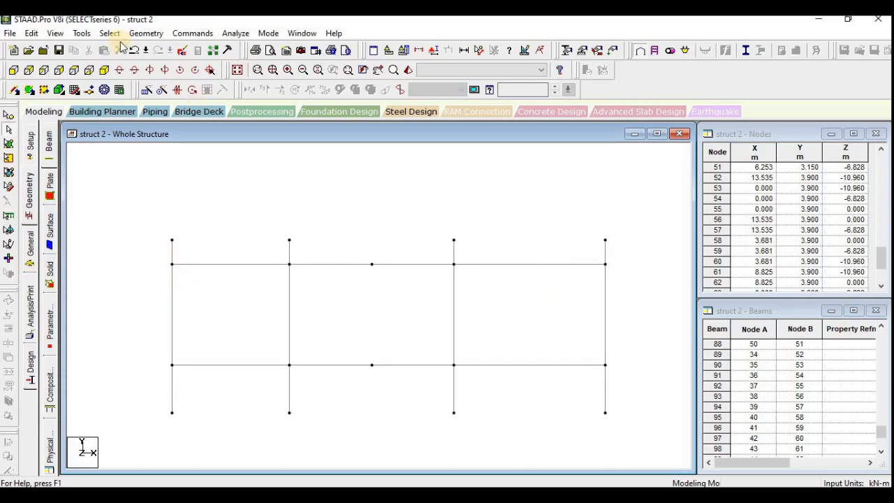
Return the frame to the isometric view, open the section properties page and let Auto Save save the file
{"action": "left_click", "coordinate": [105, 69]}
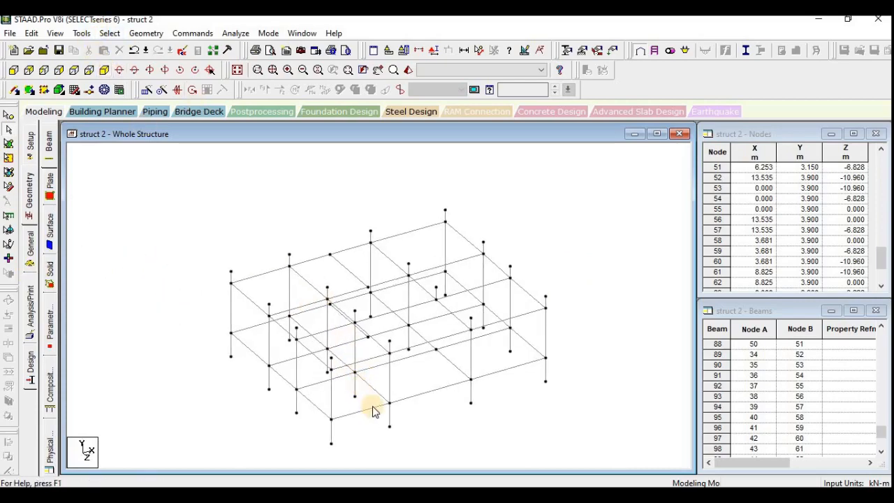
{"action": "scroll", "coordinate": [373, 407], "scroll_direction": "up", "scroll_amount": 1}
{"action": "middle_click_drag", "start_coordinate": [463, 436], "coordinate": [406, 387]}
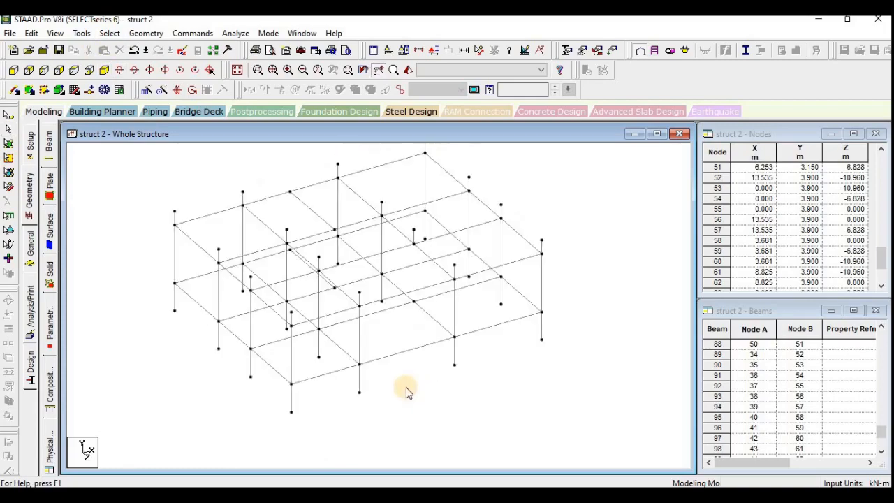
{"action": "middle_click_drag", "start_coordinate": [240, 349], "coordinate": [235, 362]}
{"action": "middle_click_drag", "start_coordinate": [276, 335], "coordinate": [255, 314]}
{"action": "left_click", "coordinate": [30, 244]}
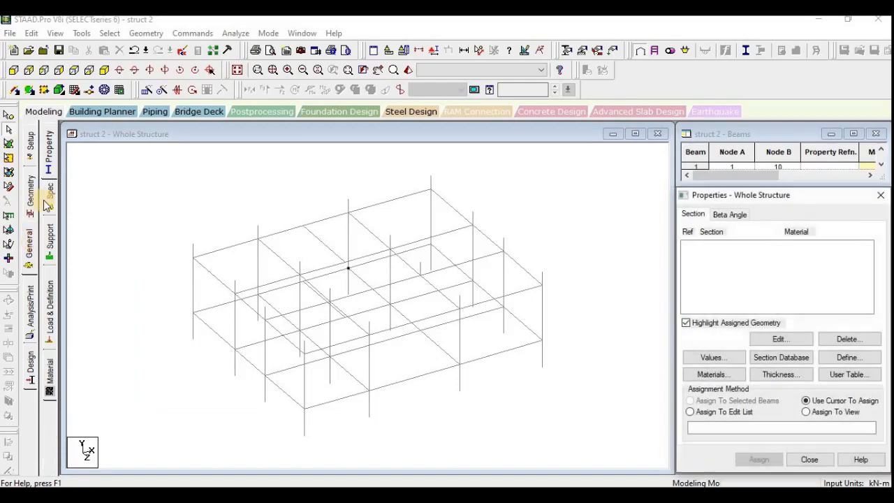
{"action": "left_click", "coordinate": [843, 358]}
{"action": "left_click", "coordinate": [784, 360]}
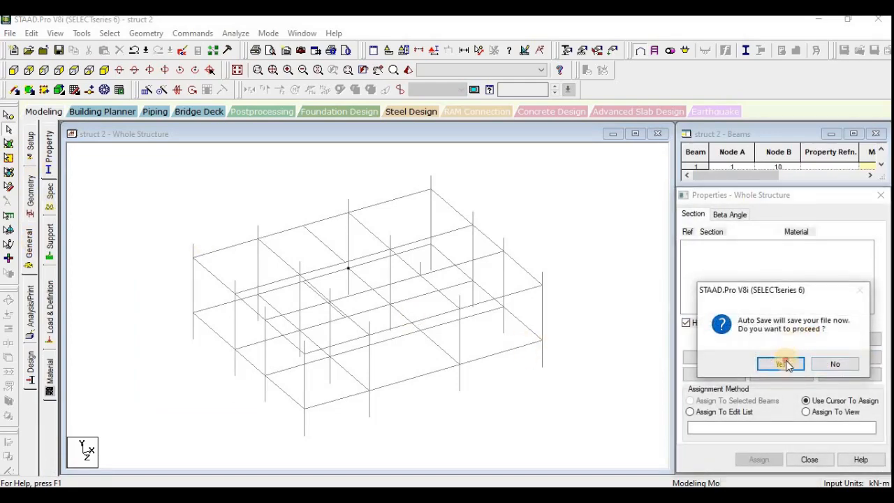
Delete the unsupported roof column stub above the interior node at X 8.825 m, Z -3.828 m
{"action": "left_click", "coordinate": [370, 276]}
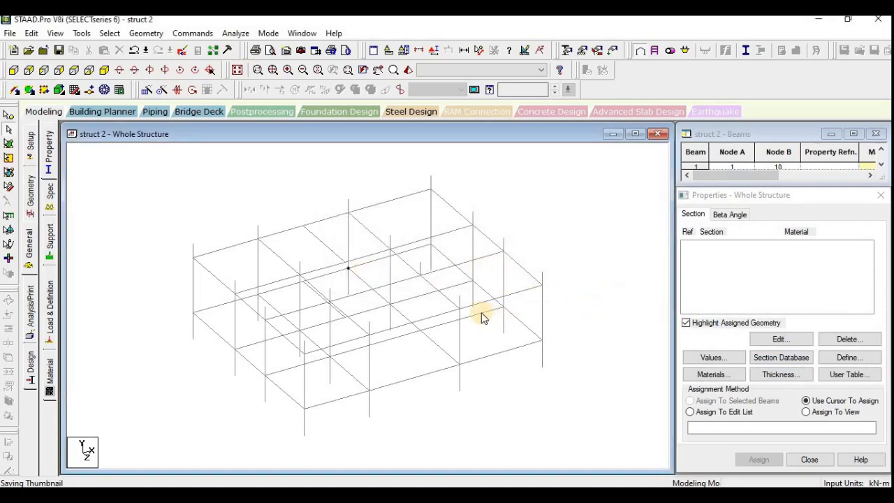
{"action": "left_click", "coordinate": [420, 270]}
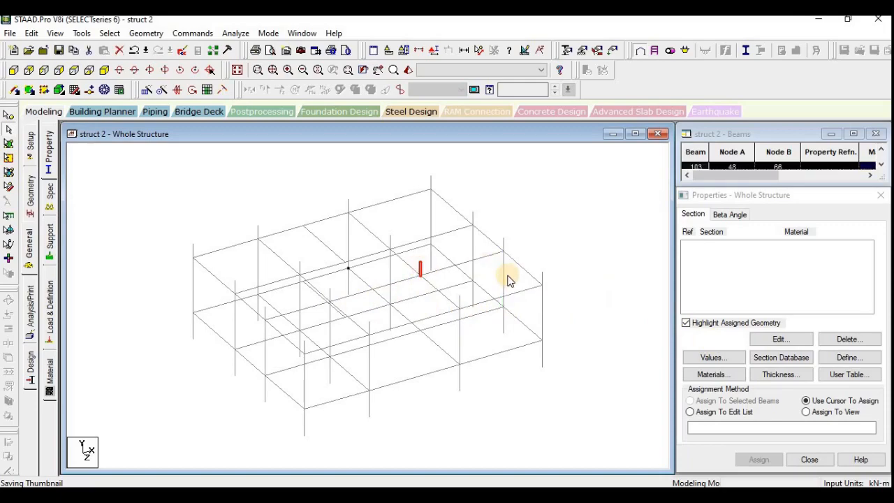
{"action": "key", "text": "Delete"}
{"action": "left_click", "coordinate": [479, 285]}
{"action": "left_click", "coordinate": [481, 285]}
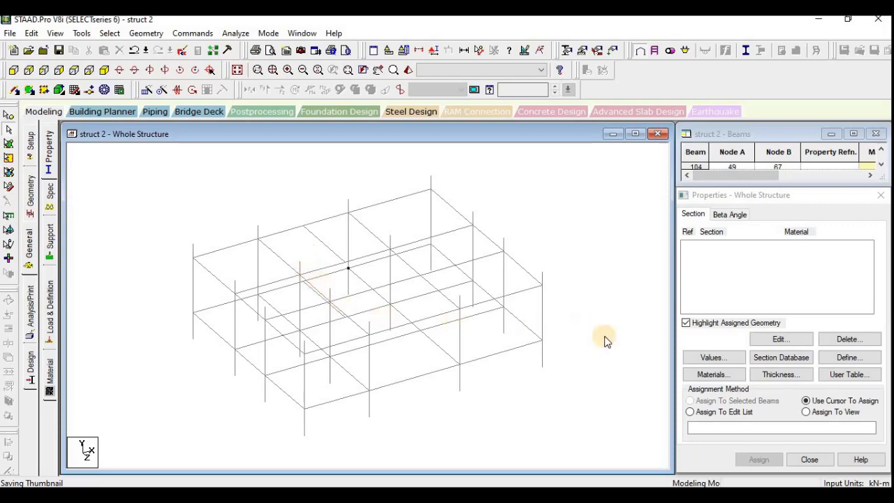
Define a rectangular concrete section with YD 0.3 m and ZD 0.3 m and add it to the section list
{"action": "left_click", "coordinate": [848, 358]}
{"action": "left_click", "coordinate": [260, 157]}
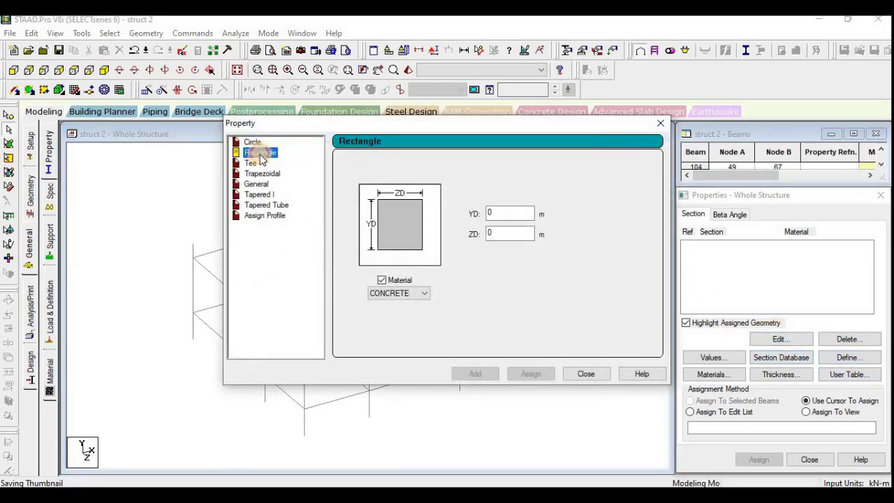
{"action": "left_click", "coordinate": [501, 215]}
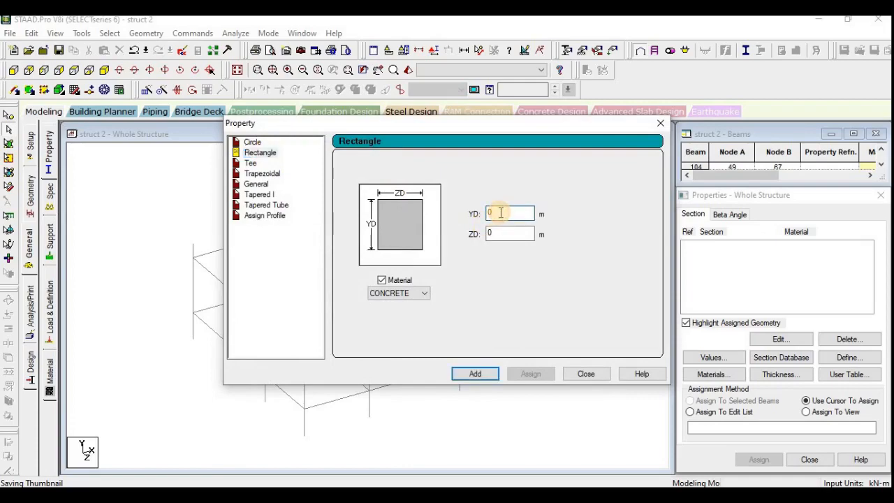
{"action": "left_click", "coordinate": [503, 234]}
{"action": "type", "text": "0"}
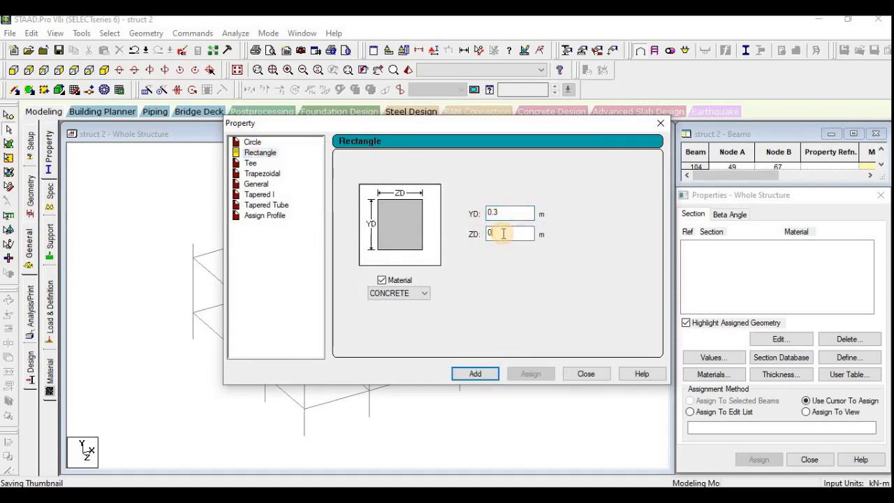
{"action": "type", "text": ".3"}
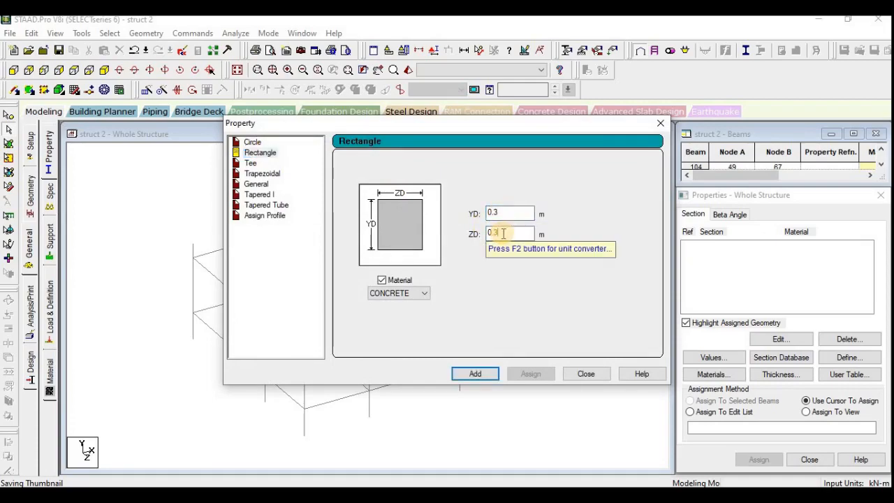
{"action": "left_click", "coordinate": [472, 375]}
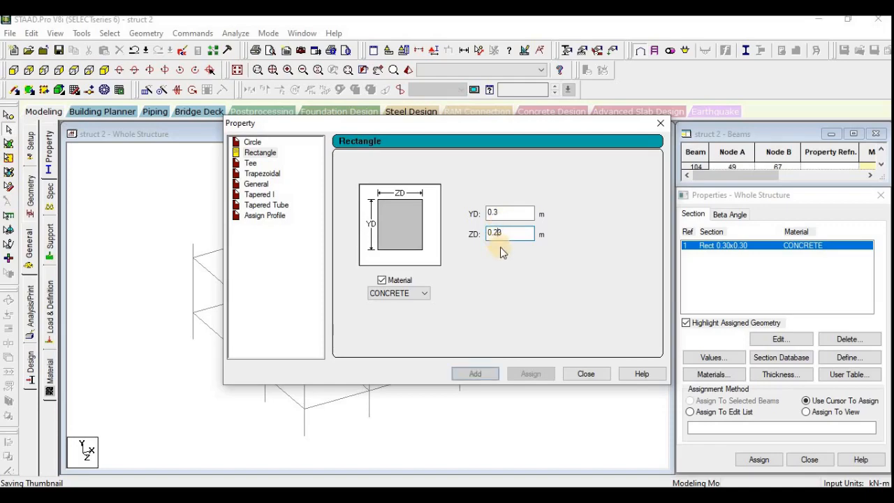
Add a second rectangular concrete section with YD 0.3 m and ZD 0.23 m, and close the section definition
{"action": "left_click", "coordinate": [481, 374]}
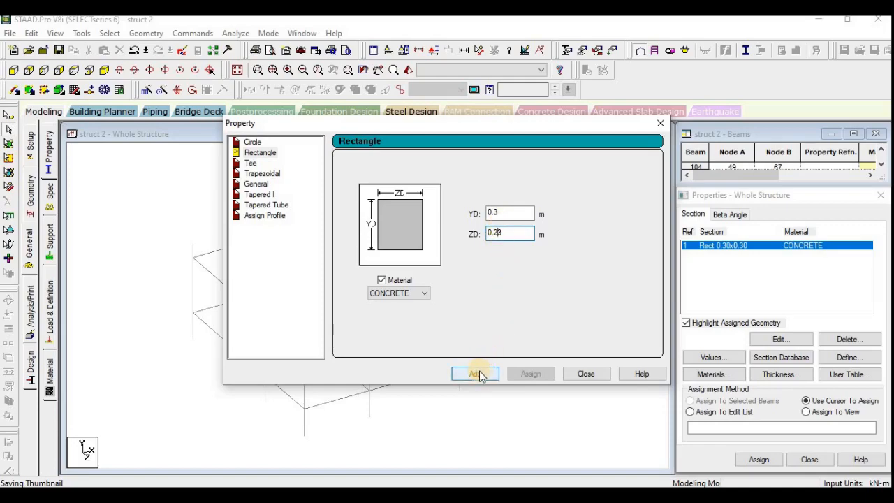
{"action": "left_click", "coordinate": [479, 375]}
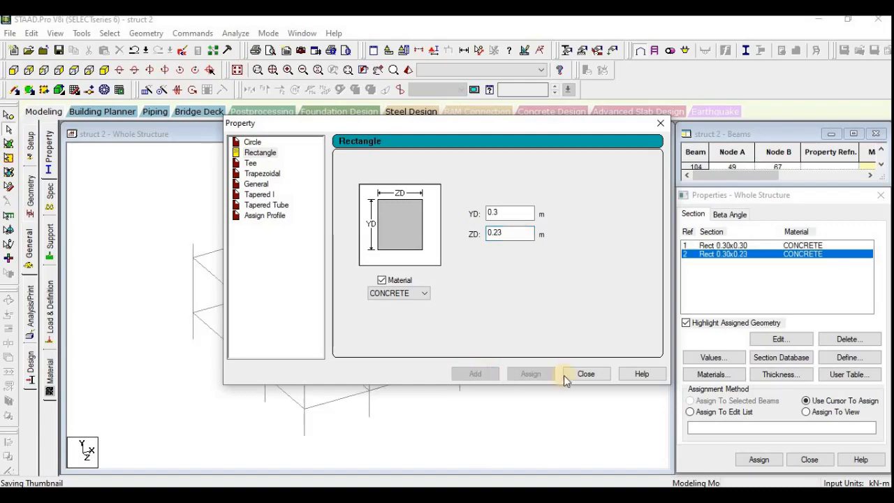
{"action": "left_click", "coordinate": [586, 375]}
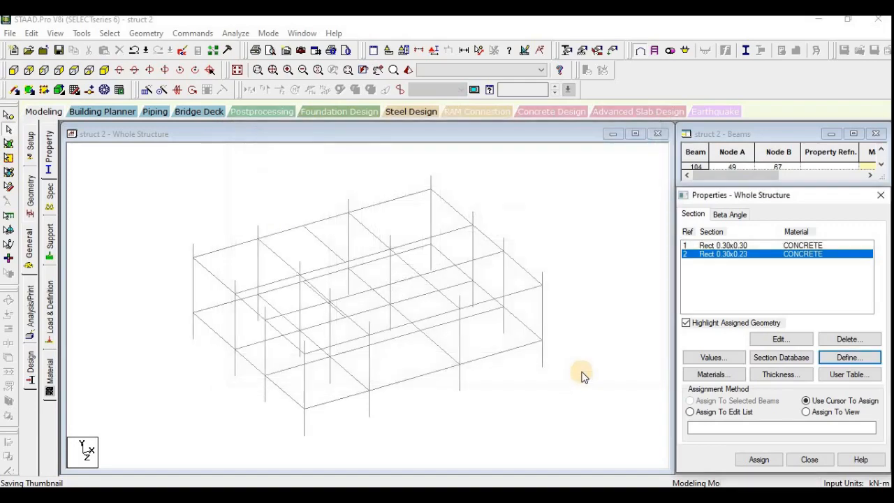
Assign the Rect 0.30x0.30 section to all columns by selecting the beams parallel to Y, and clear the selection
{"action": "left_click", "coordinate": [745, 245]}
{"action": "left_click", "coordinate": [317, 333]}
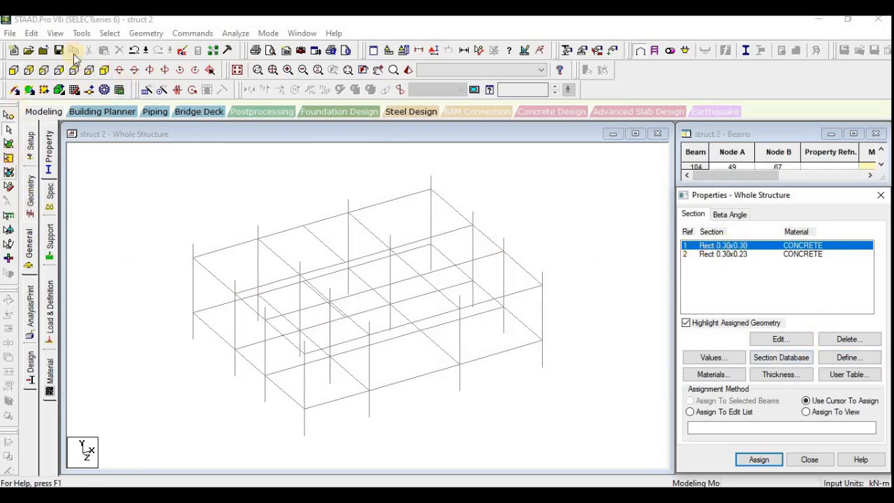
{"action": "left_click", "coordinate": [107, 36]}
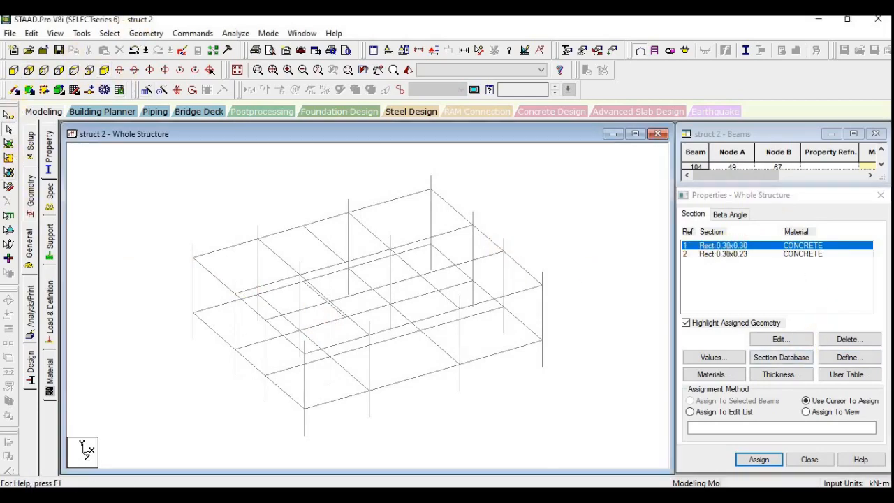
{"action": "left_click", "coordinate": [109, 34]}
{"action": "mouse_move", "coordinate": [178, 267]}
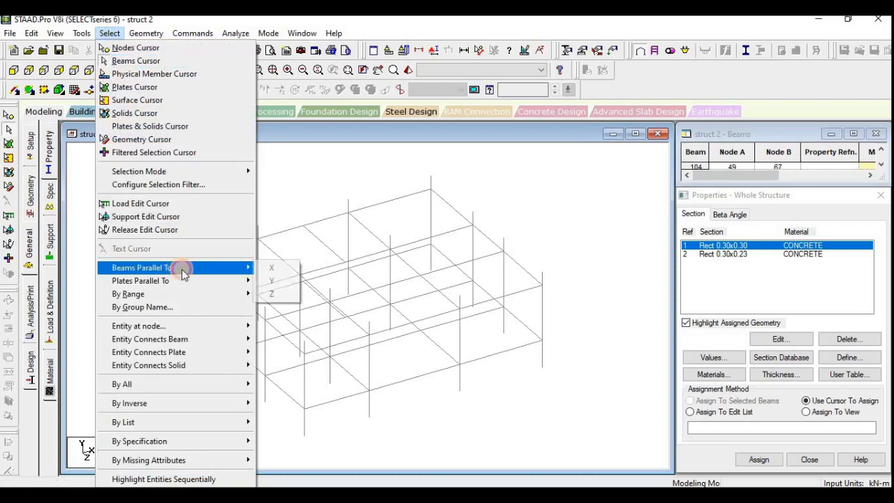
{"action": "left_click", "coordinate": [285, 281]}
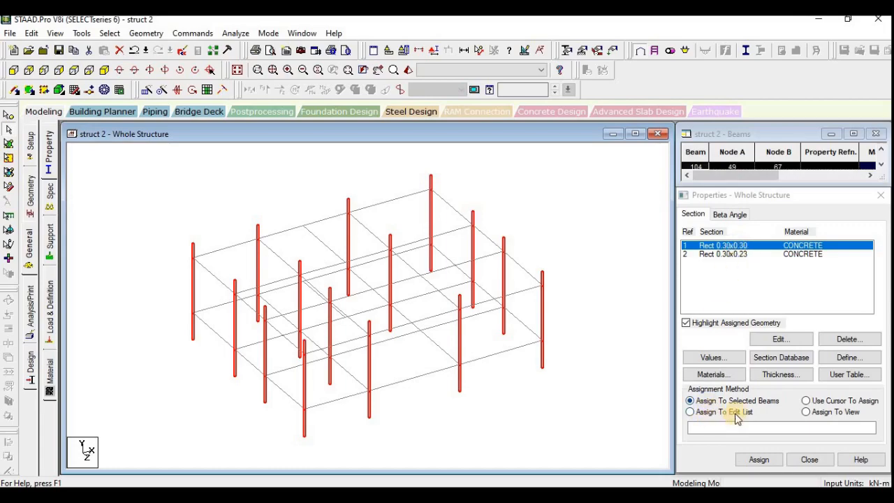
{"action": "left_click", "coordinate": [757, 459]}
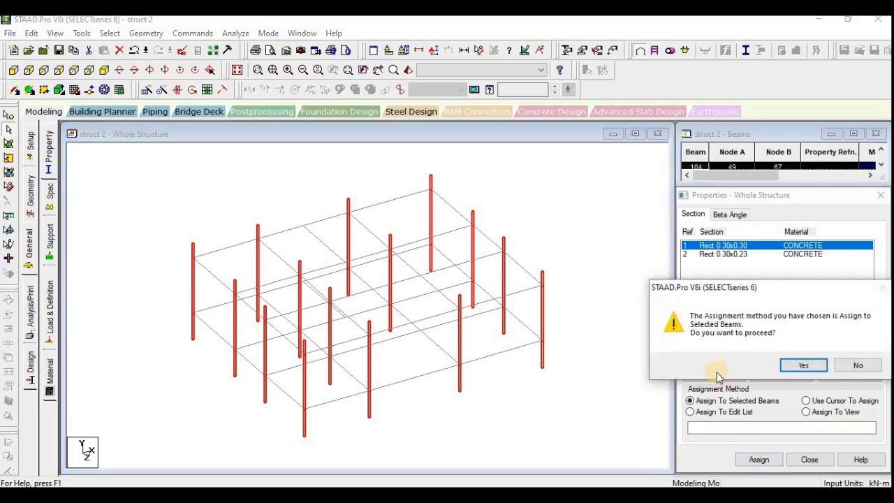
{"action": "left_click", "coordinate": [801, 364]}
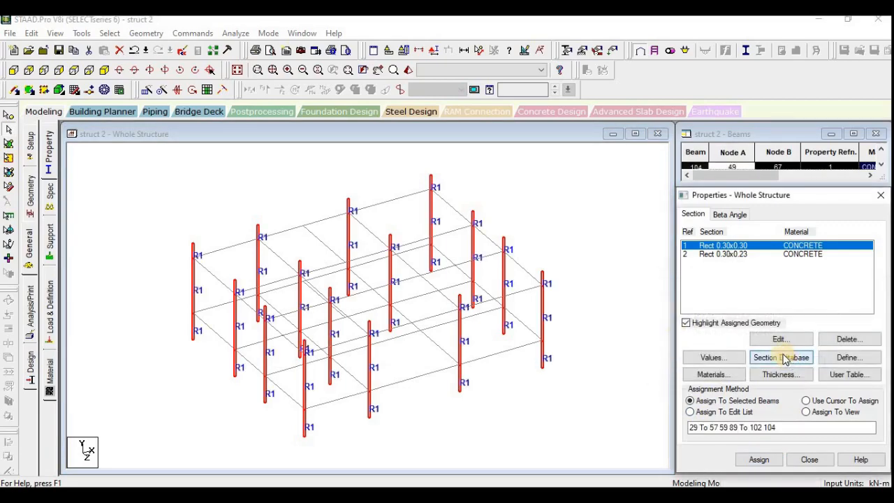
{"action": "left_click", "coordinate": [531, 211]}
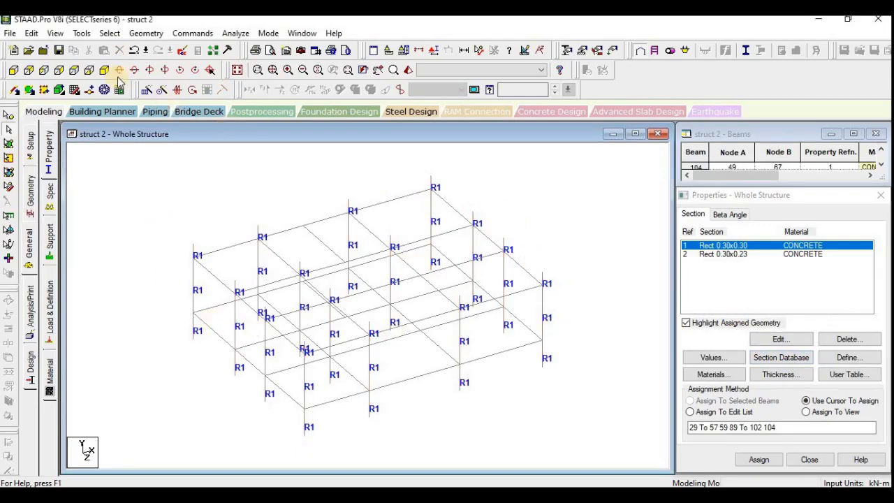
{"action": "left_click", "coordinate": [110, 32]}
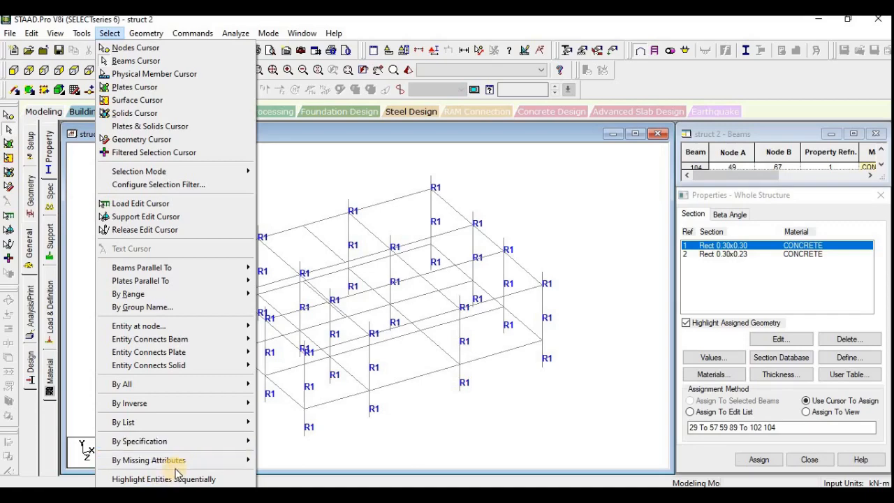
{"action": "mouse_move", "coordinate": [247, 459]}
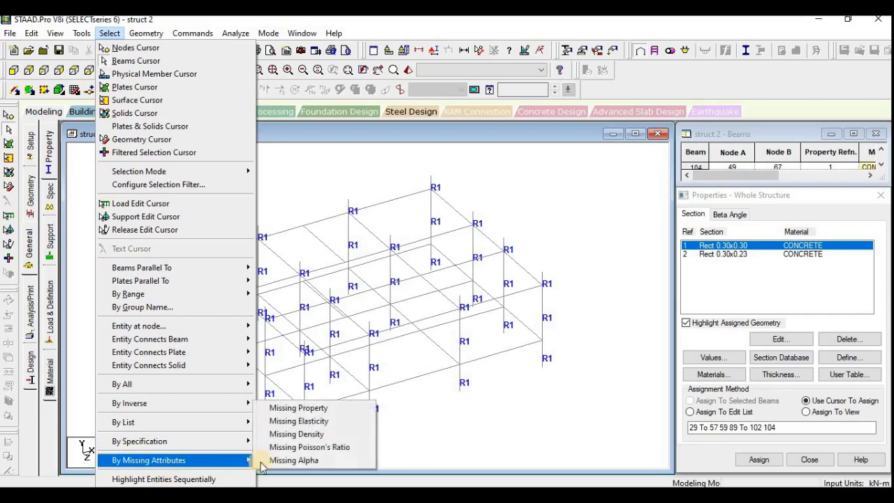
{"action": "left_click", "coordinate": [310, 412]}
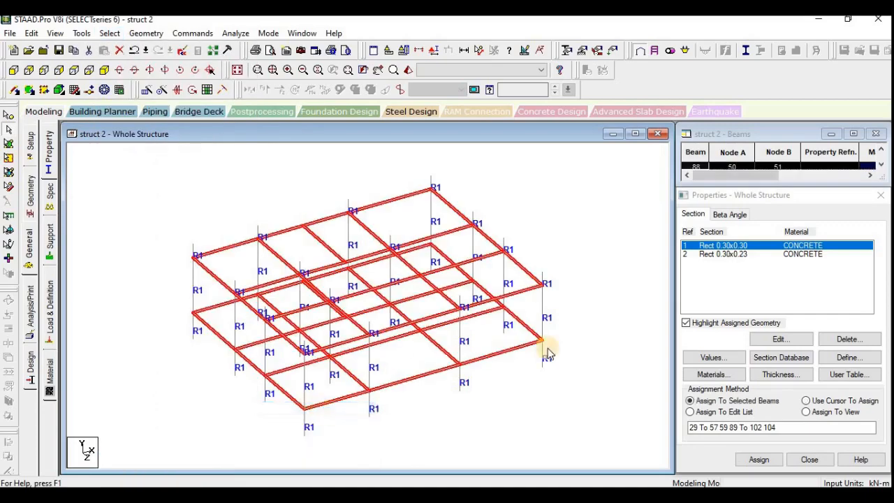
Assign the Rect 0.30x0.23 section to all members with a missing property, and clear the selection
{"action": "left_click", "coordinate": [746, 258]}
{"action": "left_click", "coordinate": [110, 33]}
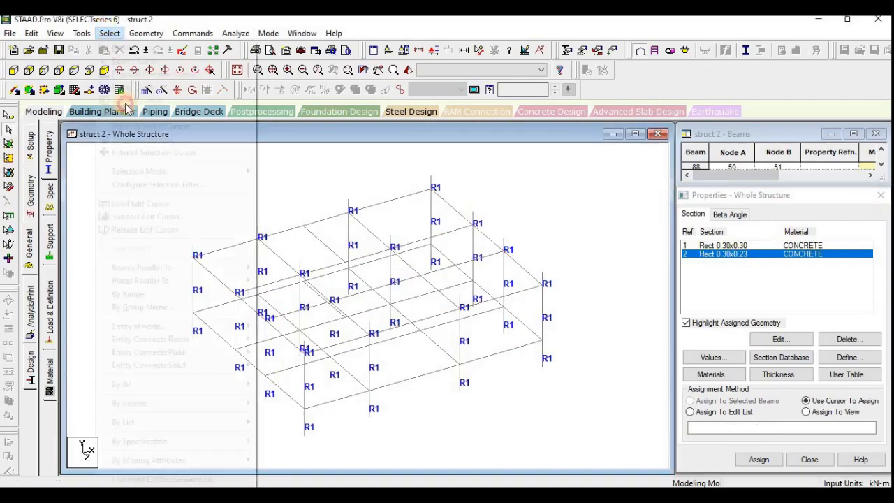
{"action": "mouse_move", "coordinate": [174, 460]}
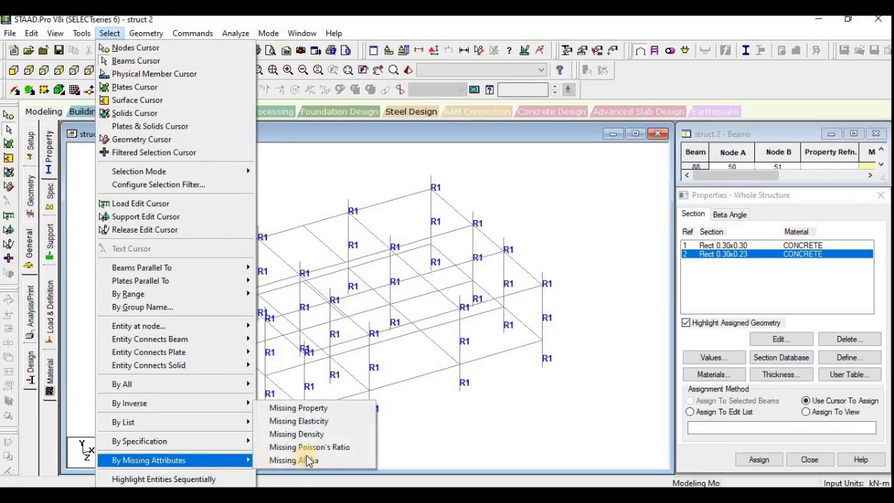
{"action": "left_click", "coordinate": [293, 408]}
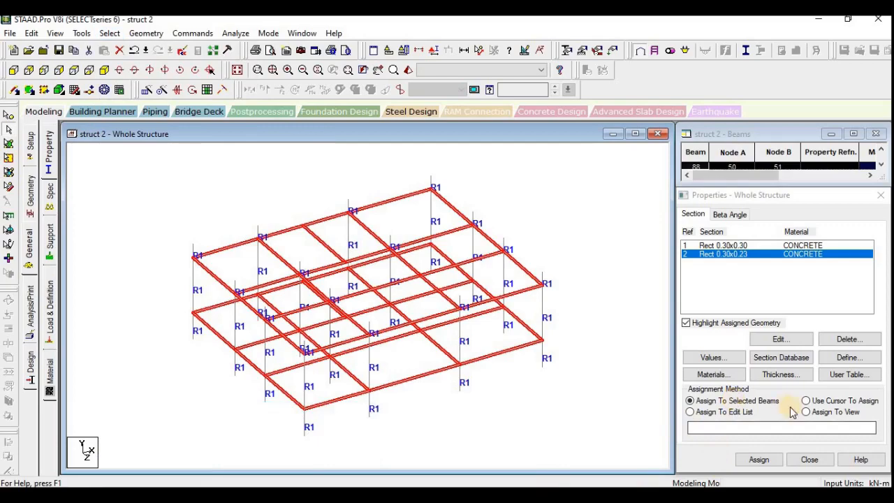
{"action": "left_click", "coordinate": [759, 459]}
{"action": "left_click", "coordinate": [799, 364]}
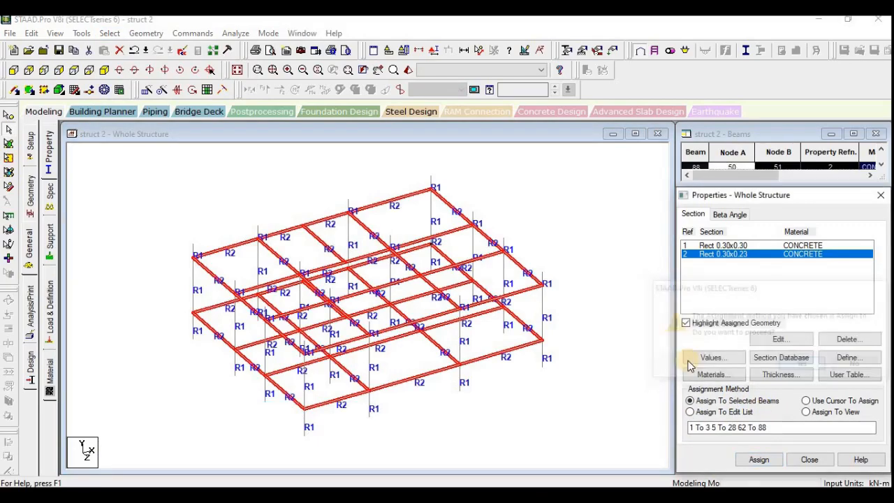
{"action": "left_click", "coordinate": [322, 294]}
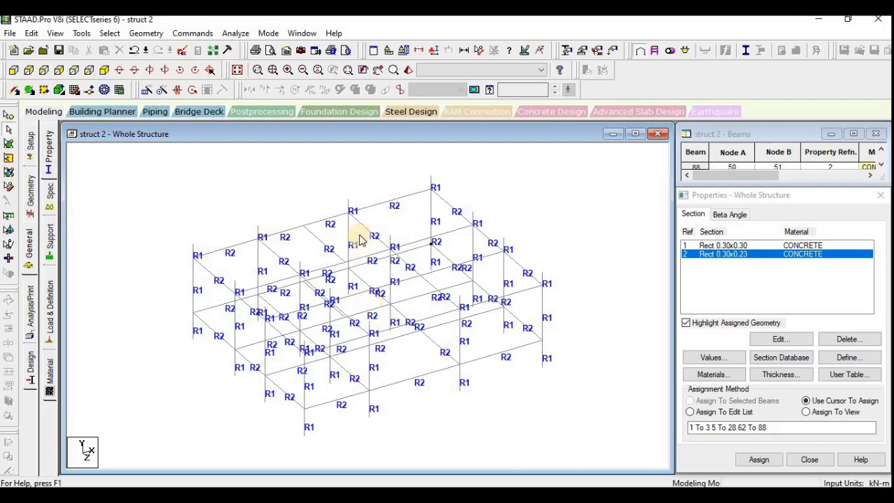
Show the frame in plan view and select the intermediate Z-direction beam that splits the rear middle bay
{"action": "left_click", "coordinate": [326, 250]}
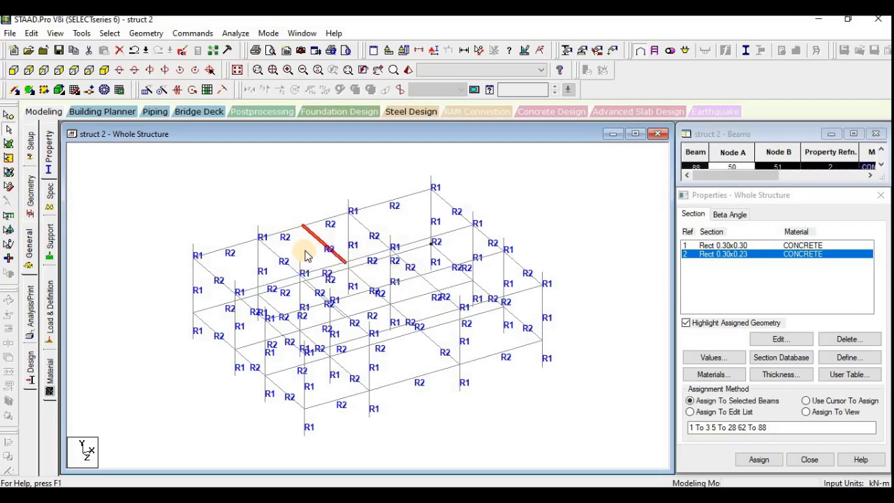
{"action": "left_click", "coordinate": [74, 71]}
{"action": "left_click", "coordinate": [339, 343]}
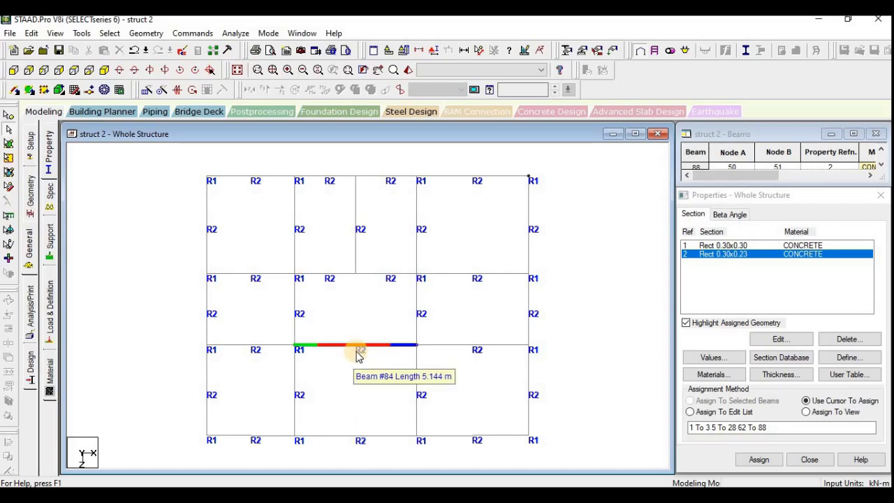
{"action": "left_click", "coordinate": [354, 255]}
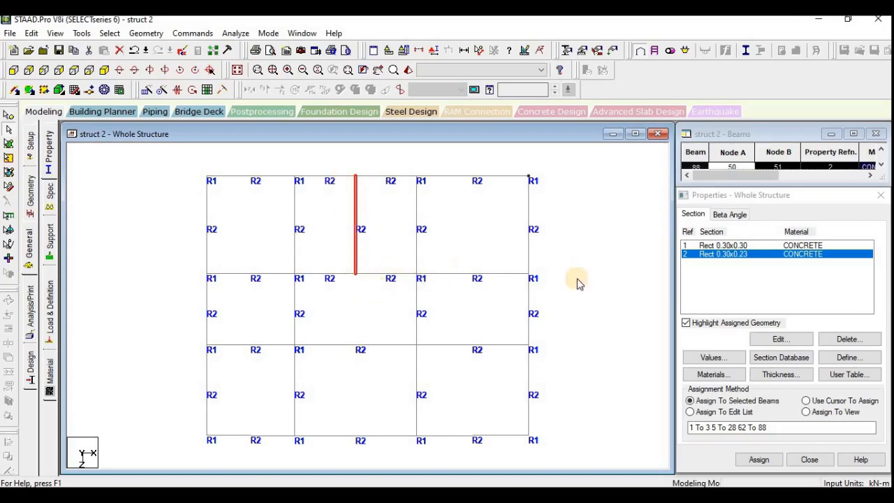
Define a third rectangular concrete section with YD 0.15 m and ZD 0.23 m, and close the section definition
{"action": "left_click", "coordinate": [850, 357]}
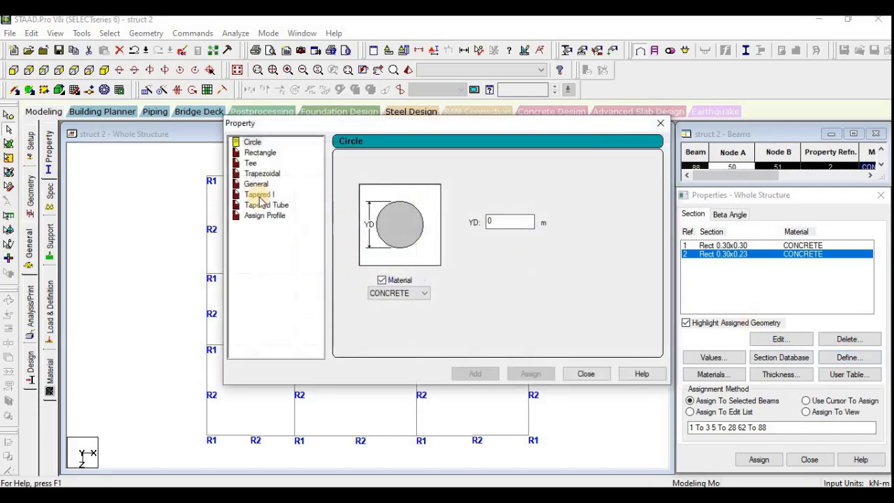
{"action": "left_click", "coordinate": [260, 153]}
{"action": "left_click", "coordinate": [494, 214]}
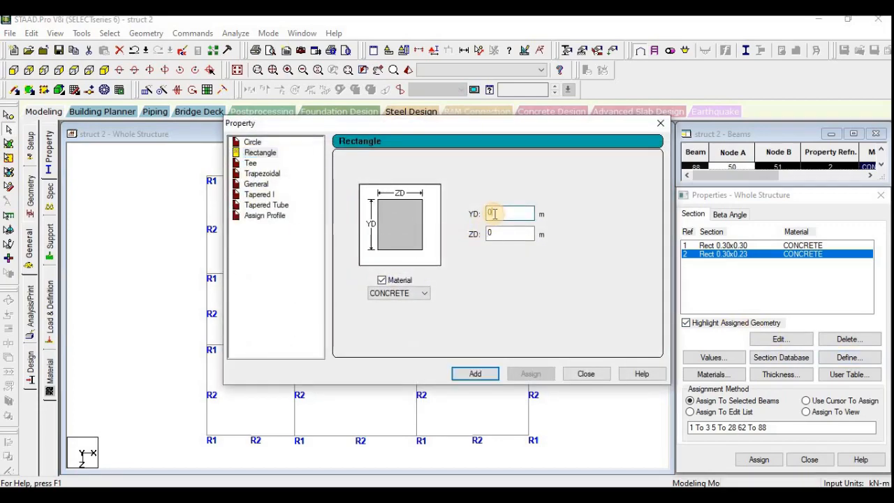
{"action": "type", "text": ".1"}
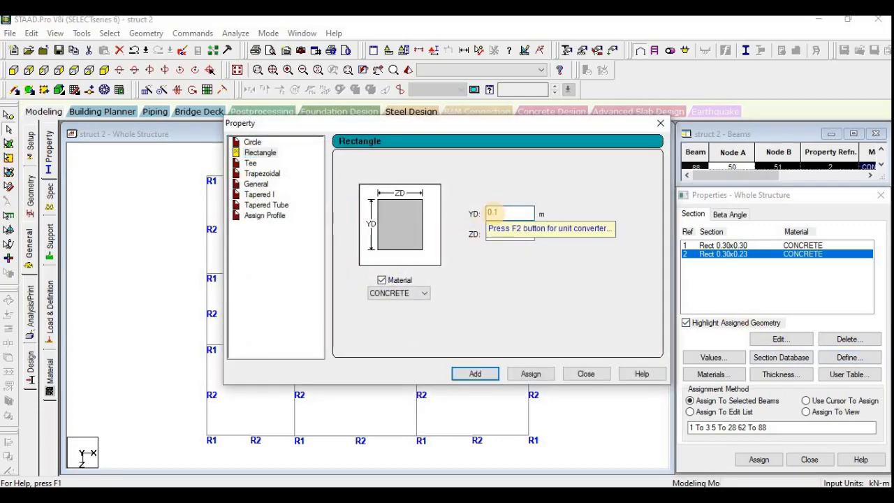
{"action": "type", "text": "5"}
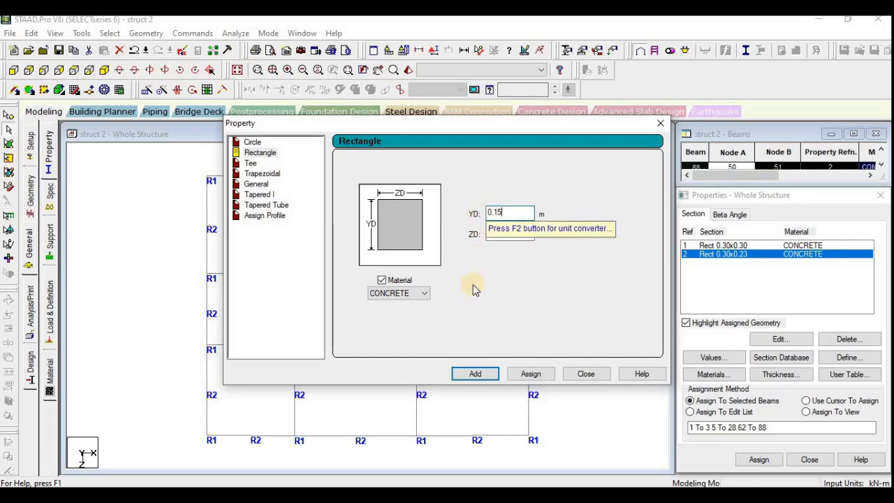
{"action": "left_click", "coordinate": [510, 235]}
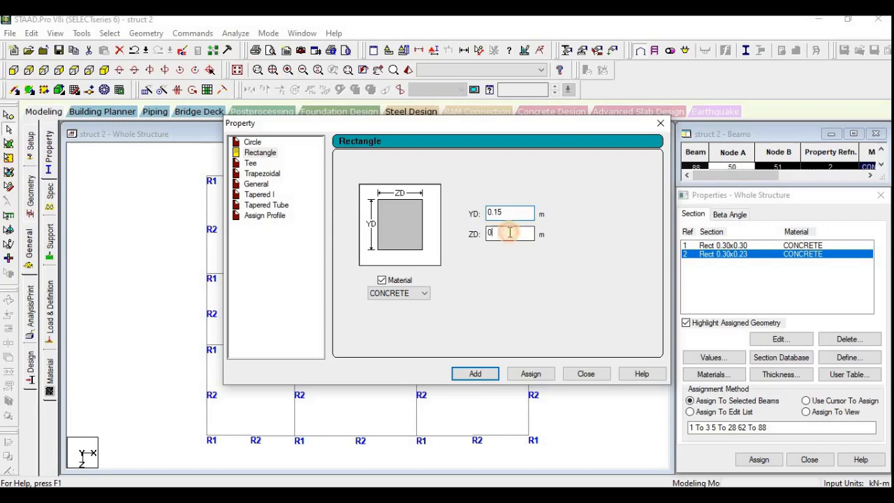
{"action": "type", "text": ".23"}
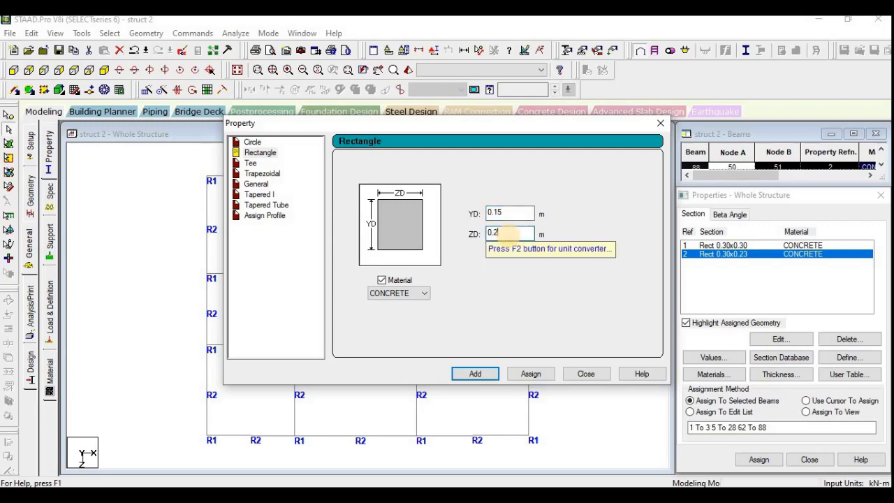
{"action": "left_click", "coordinate": [483, 376]}
{"action": "left_click", "coordinate": [580, 374]}
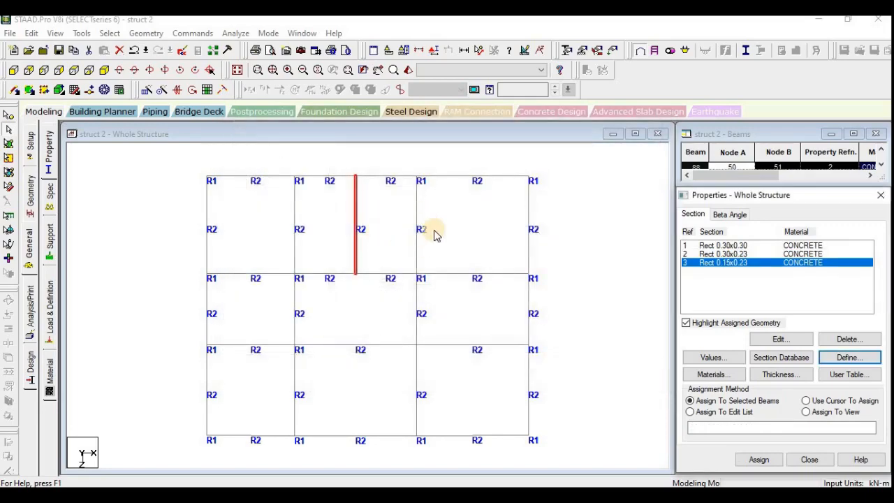
Assign the Rect 0.15x0.23 section to the selected intermediate beams in the rear middle bay, and clear the selection
{"action": "left_click", "coordinate": [369, 241]}
{"action": "left_click_drag", "start_coordinate": [314, 205], "coordinate": [316, 212]}
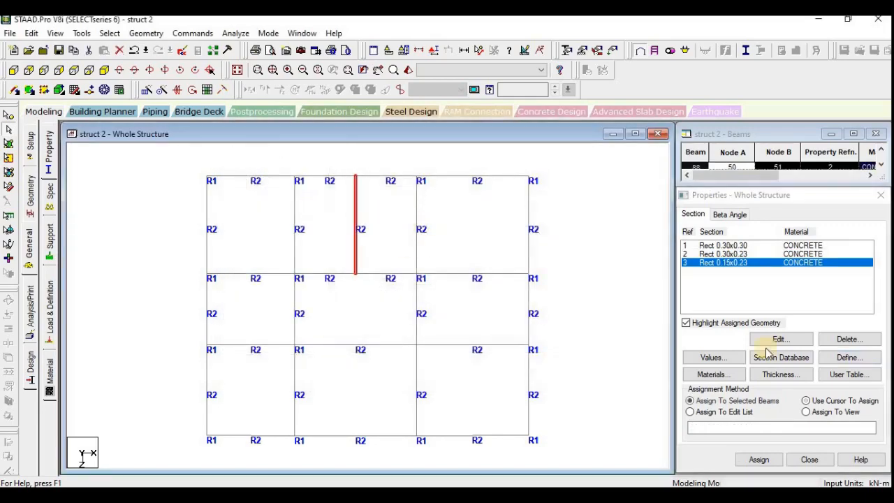
{"action": "left_click", "coordinate": [759, 459]}
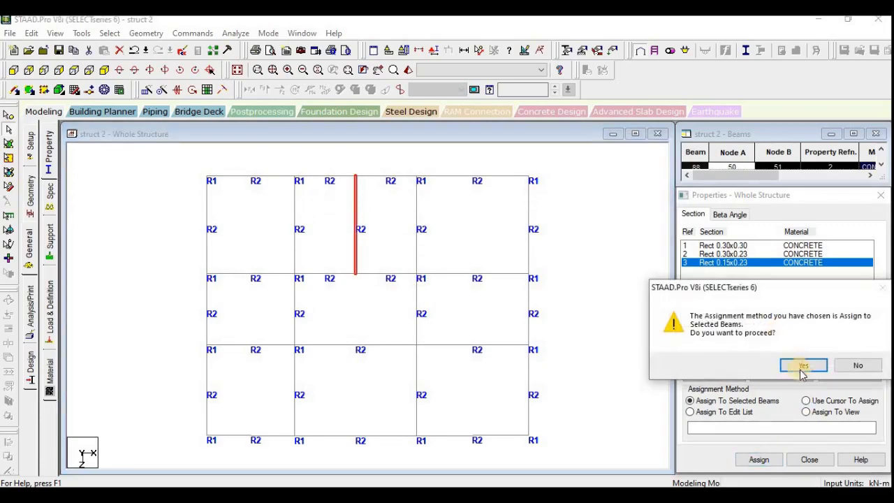
{"action": "left_click", "coordinate": [798, 363]}
{"action": "left_click", "coordinate": [323, 133]}
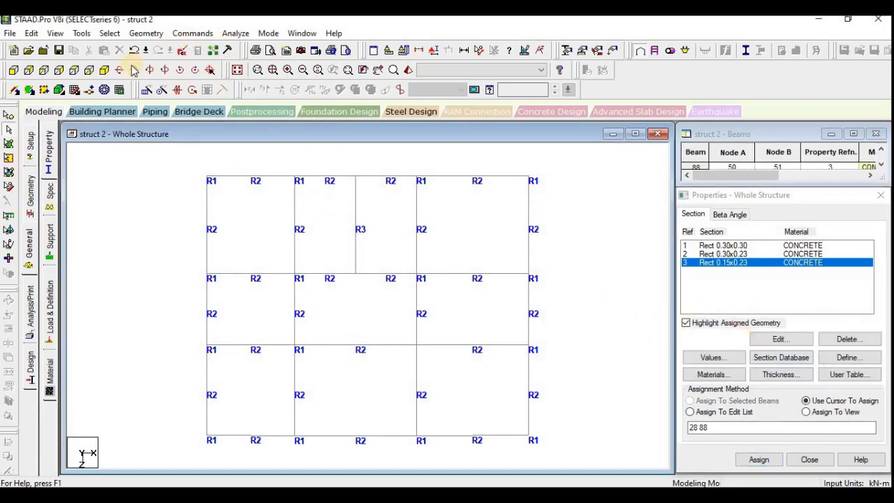
Show the frame in isometric view and highlight the members assigned to each of the three sections in turn
{"action": "left_click", "coordinate": [105, 70]}
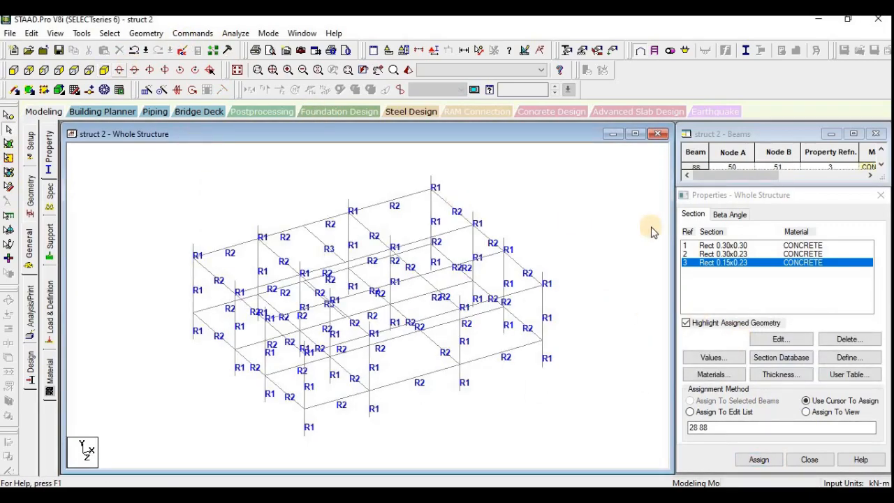
{"action": "left_click", "coordinate": [705, 245]}
{"action": "left_click", "coordinate": [705, 253]}
{"action": "left_click", "coordinate": [705, 262]}
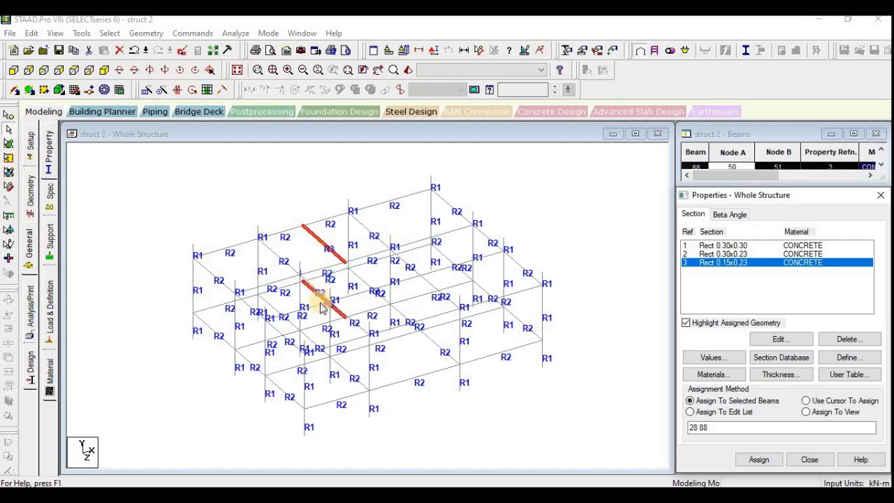
Check the upper-level X-direction beams that meet the ends of the Rect 0.15x0.23 intermediate beam, one at a time
{"action": "left_click", "coordinate": [286, 235]}
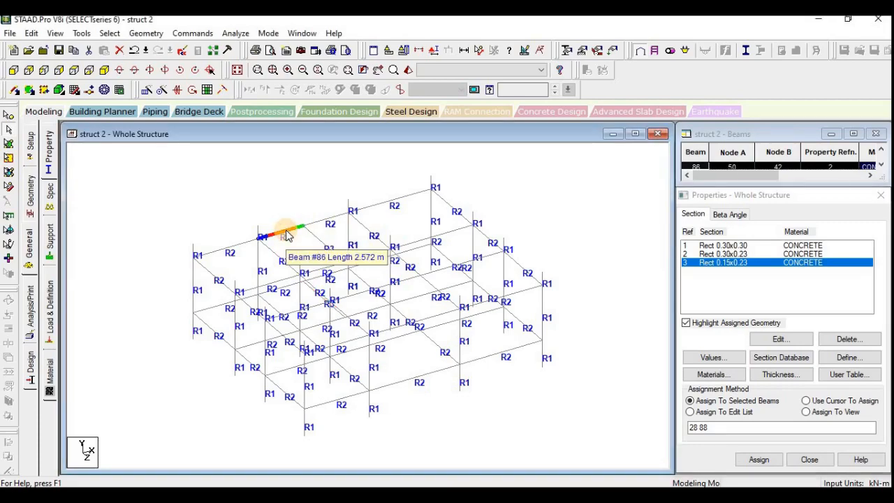
{"action": "left_click", "coordinate": [332, 219]}
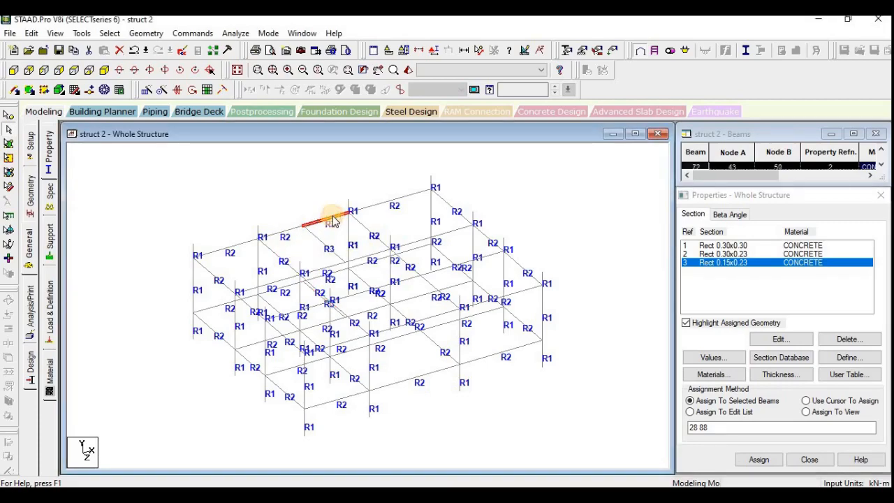
{"action": "left_click", "coordinate": [361, 260]}
{"action": "left_click", "coordinate": [329, 271]}
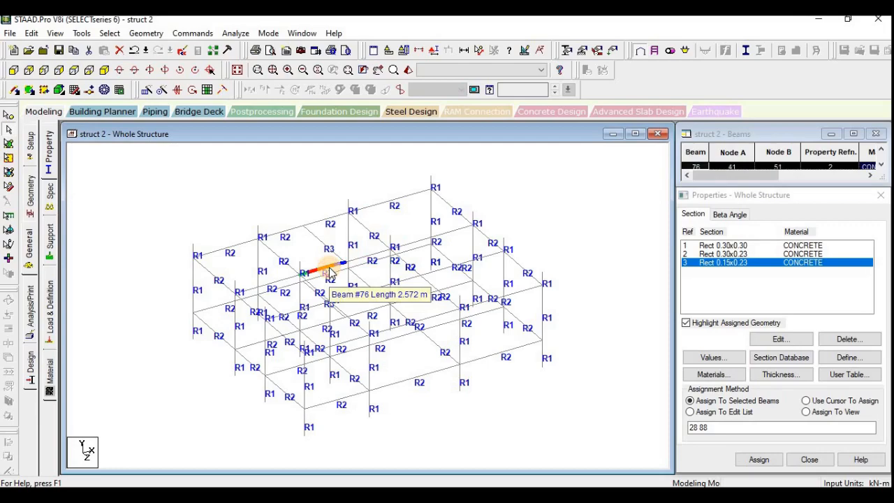